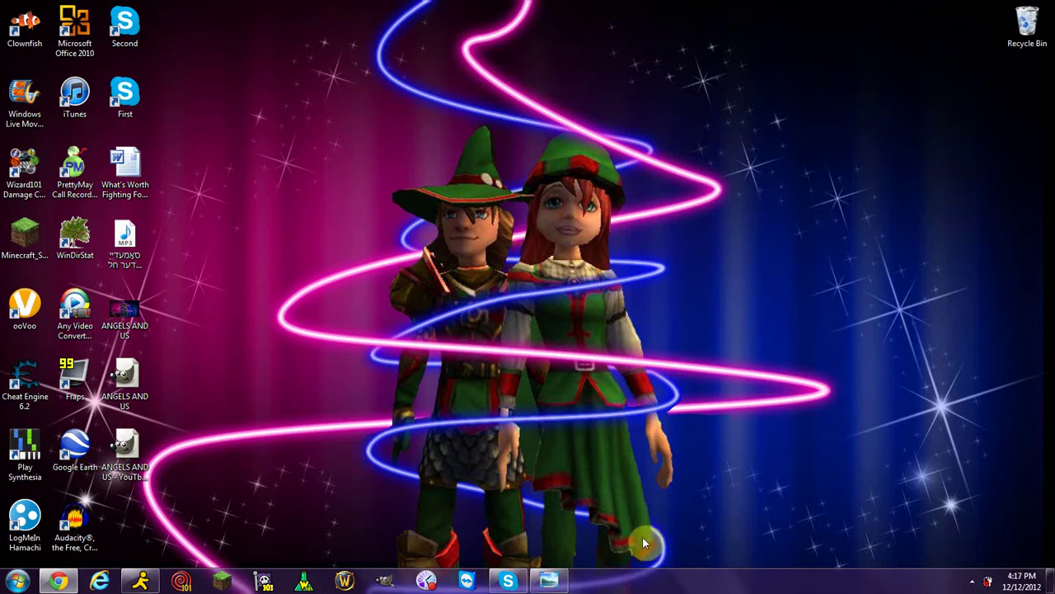
# - View the finished ANGELS AND US picture and open the desktop project ANGELS AND US - YouTbe Copy in GIMP
pyautogui.click(550, 582)
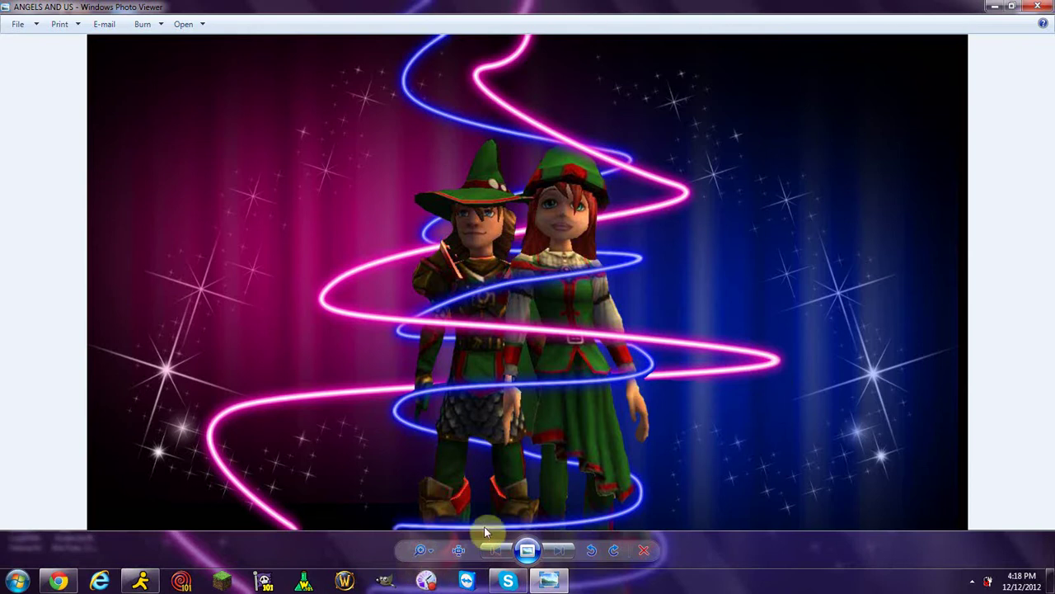
pyautogui.click(994, 8)
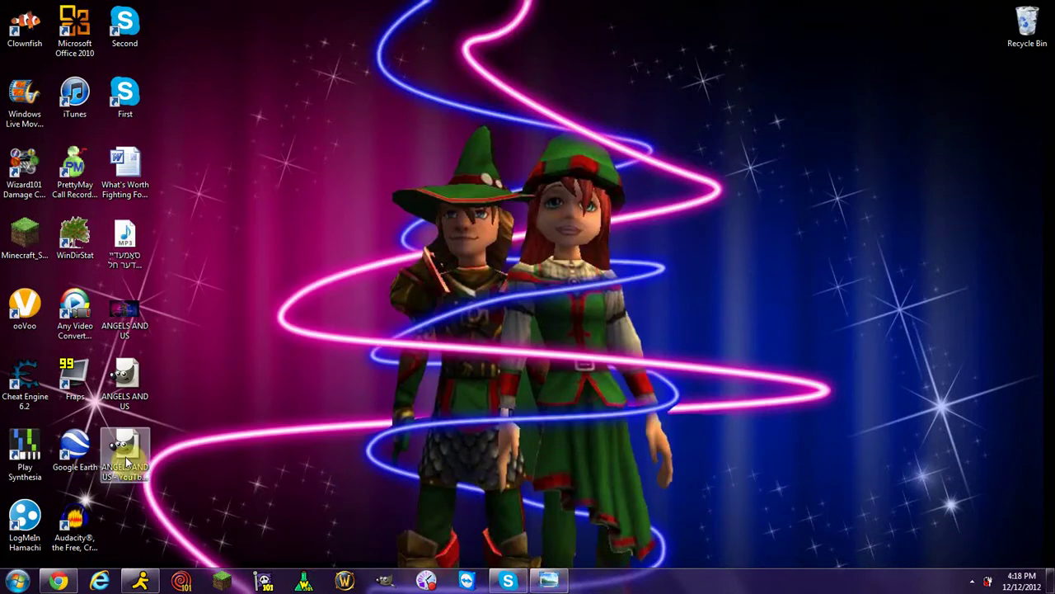
pyautogui.doubleClick(125, 456)
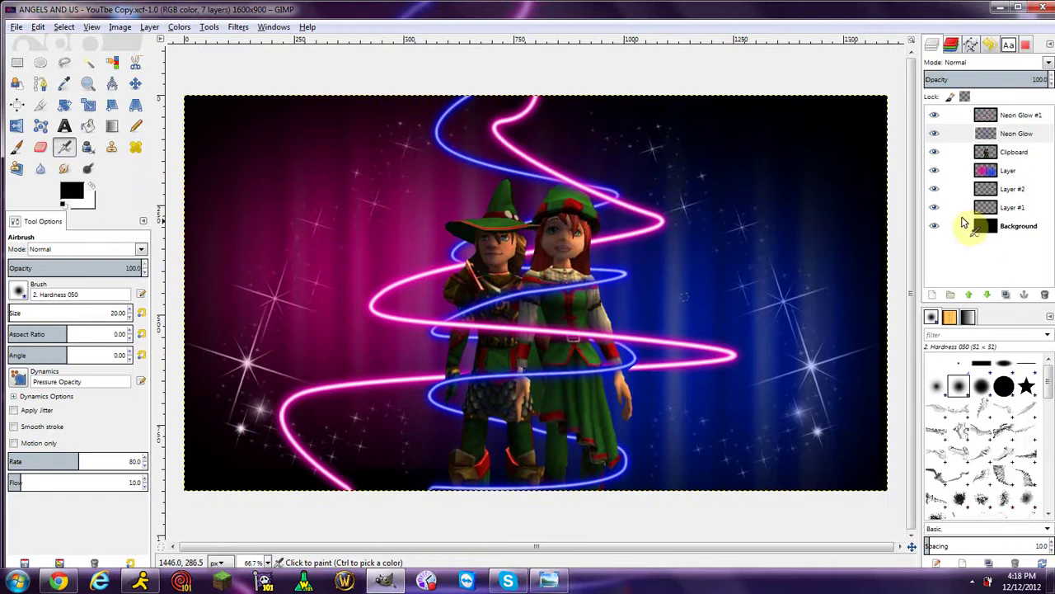
# - Delete Layer #1, Layer #2, Layer, Neon Glow and Neon Glow #1, keeping only the Clipboard and Background layers
pyautogui.click(1018, 207)
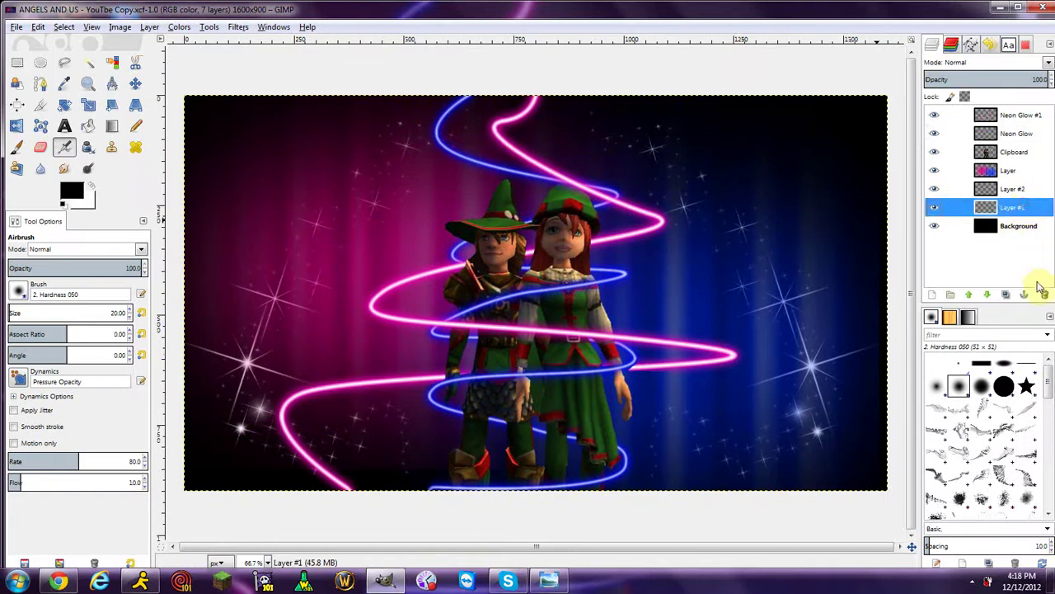
pyautogui.click(1043, 295)
pyautogui.click(1046, 295)
pyautogui.click(1012, 170)
pyautogui.click(1046, 295)
pyautogui.click(1019, 154)
pyautogui.click(1019, 135)
pyautogui.click(1046, 295)
pyautogui.click(961, 116)
pyautogui.click(1046, 295)
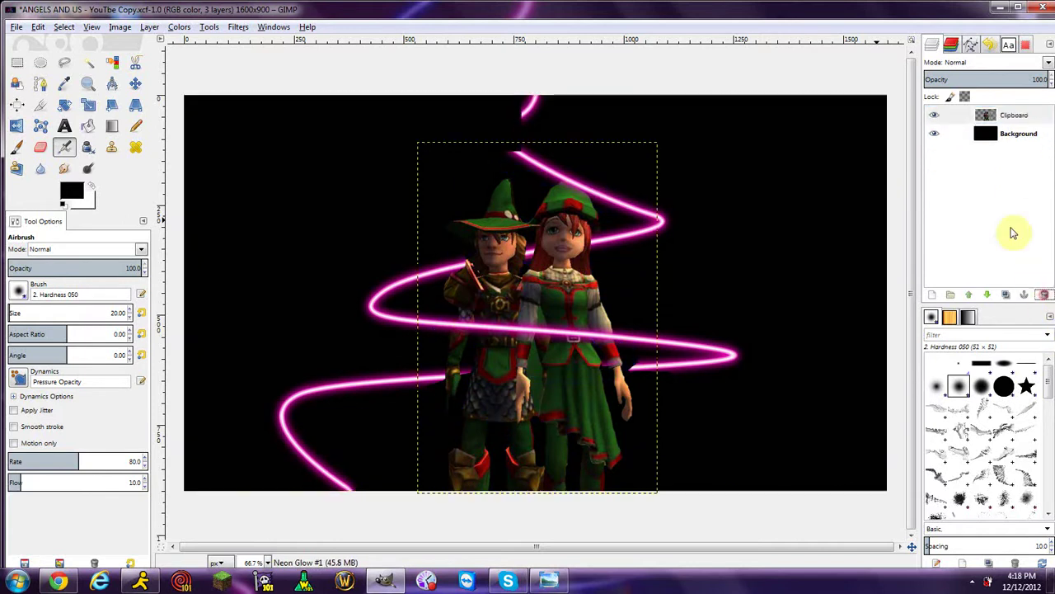
# - Hide the Background layer to check the transparency around the characters, show it again and select it
pyautogui.click(934, 135)
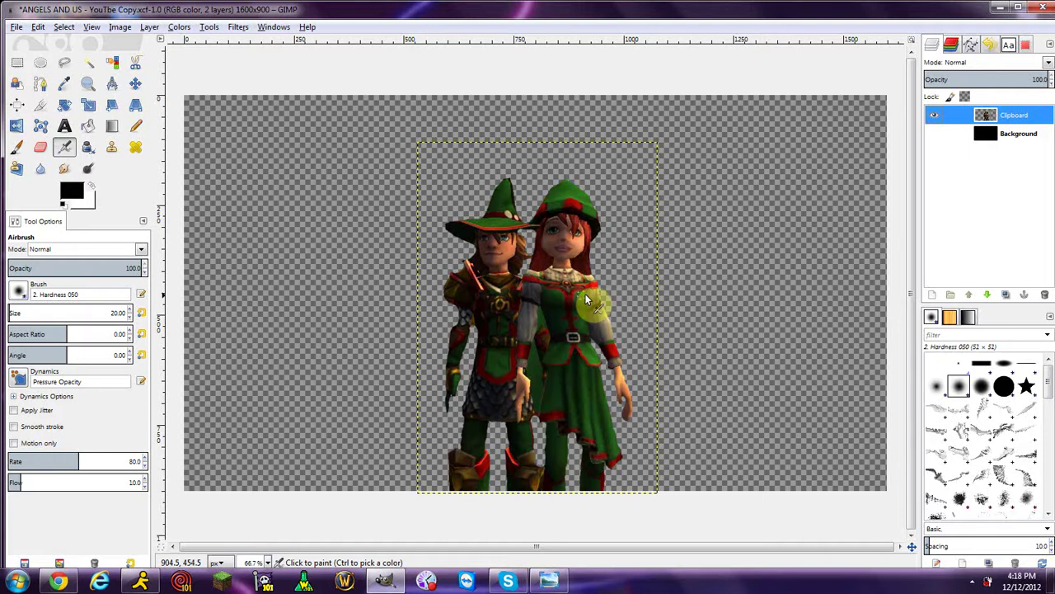
pyautogui.click(937, 135)
pyautogui.click(1012, 137)
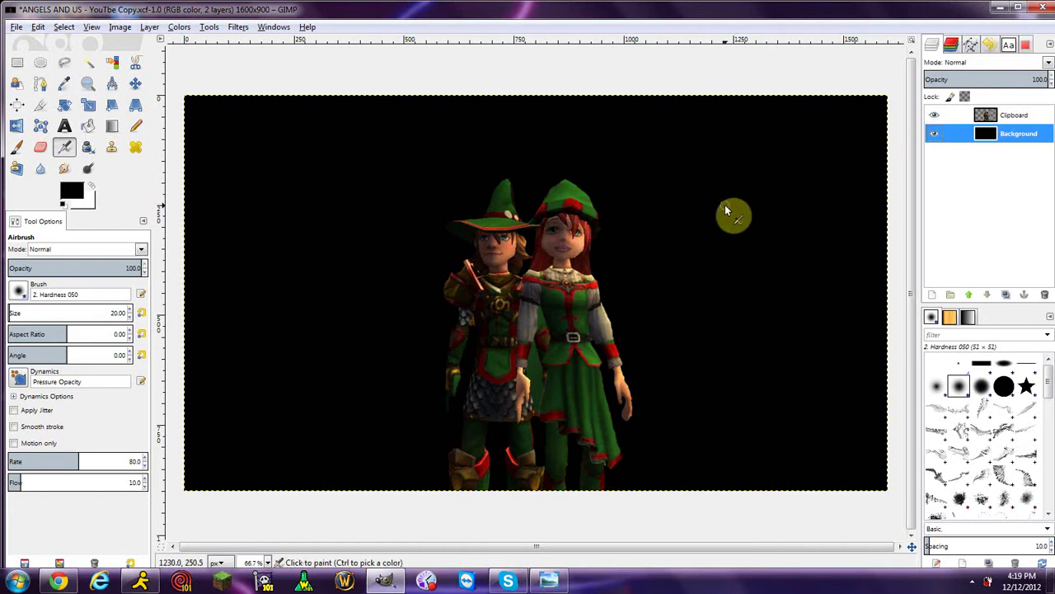
# - Activate the Paths tool and add a transparent 1600 × 900 px layer above the Clipboard layer
pyautogui.click(87, 85)
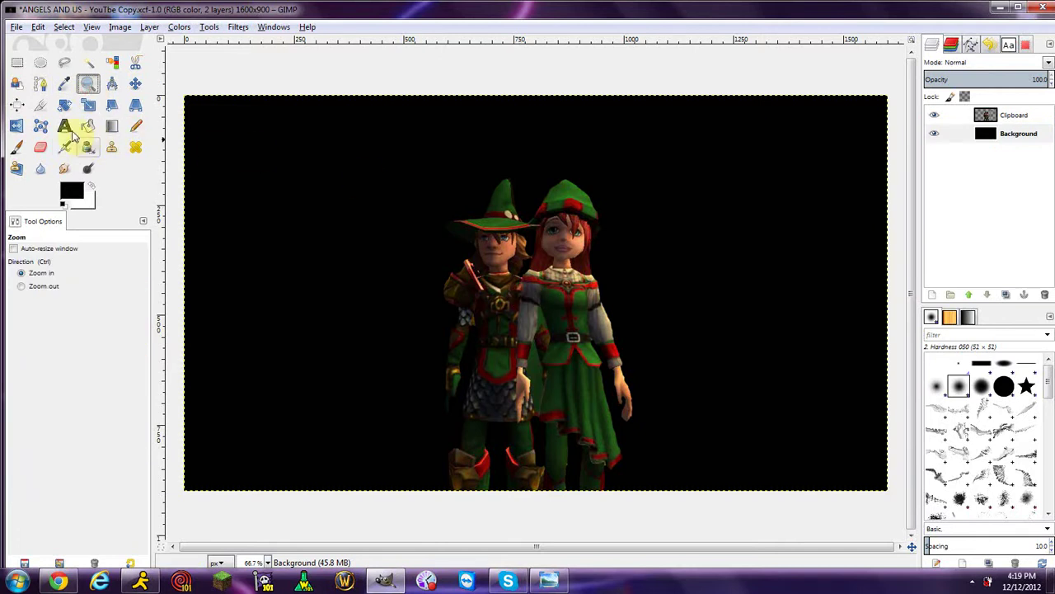
pyautogui.click(43, 89)
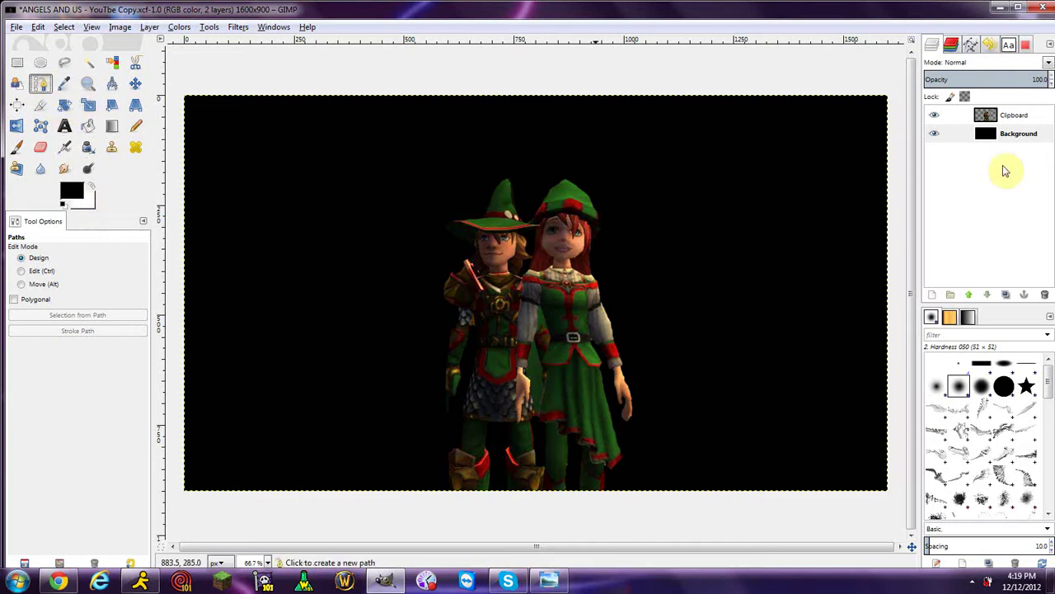
pyautogui.click(933, 295)
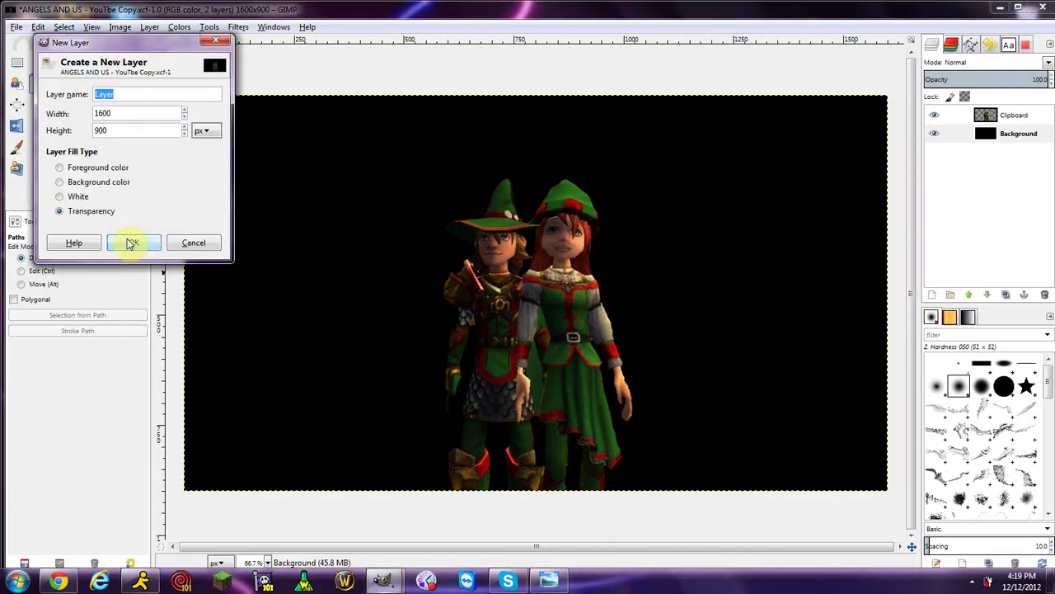
pyautogui.click(129, 245)
pyautogui.moveTo(1008, 136)
pyautogui.mouseDown()
pyautogui.moveTo(1027, 113)
pyautogui.moveTo(1012, 122)
pyautogui.mouseUp()
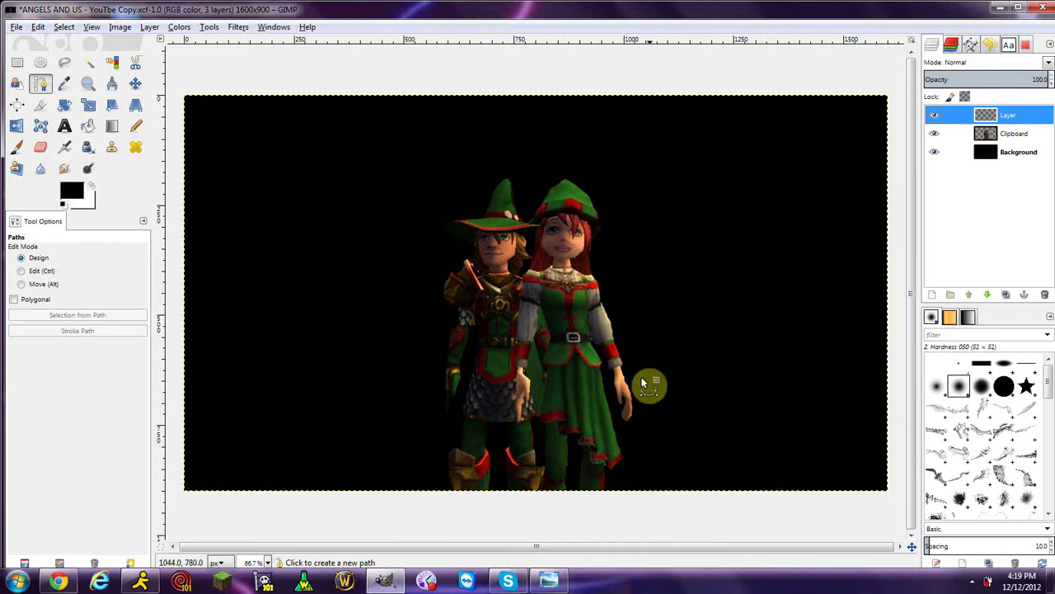
# - Draw a smooth zigzag path winding around both characters, from just below the canvas's lower edge to just above its upper edge
pyautogui.click(411, 496)
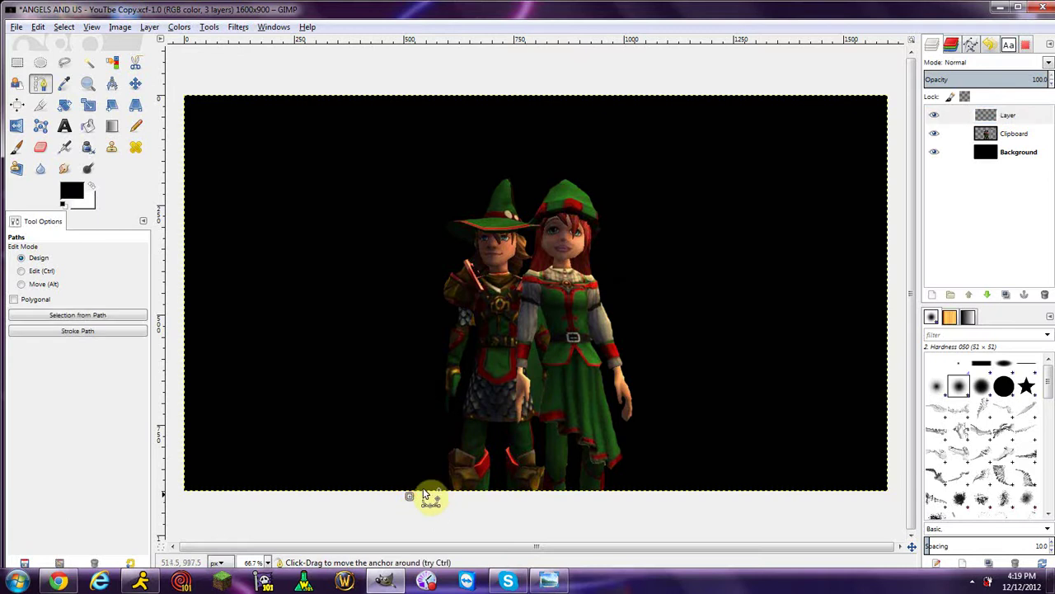
pyautogui.click(649, 433)
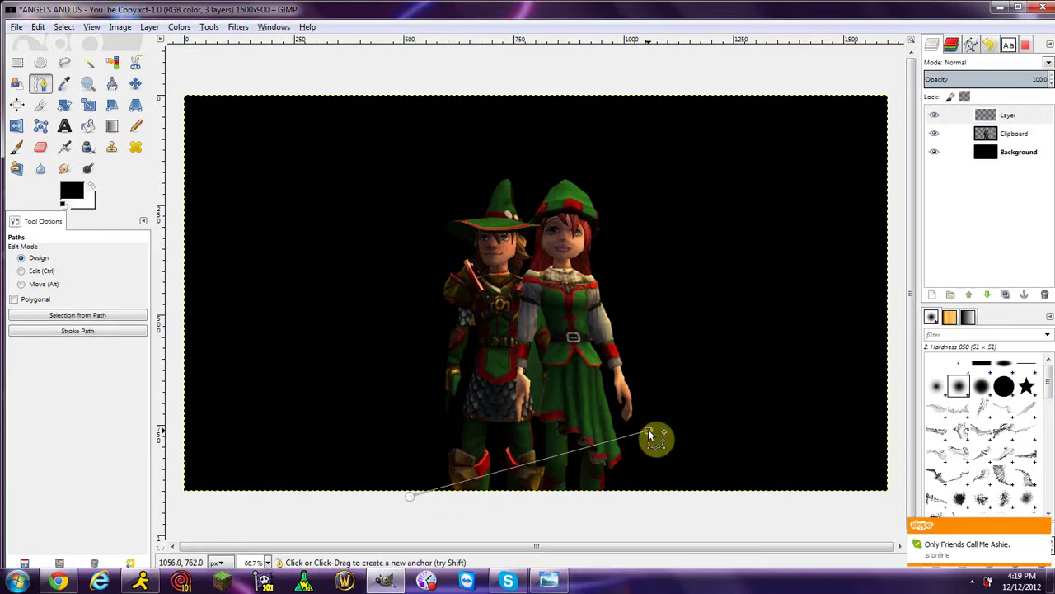
pyautogui.moveTo(650, 434); pyautogui.dragTo(552, 396)
pyautogui.moveTo(425, 399); pyautogui.dragTo(362, 373)
pyautogui.press('ctrl')
pyautogui.click(674, 323)
pyautogui.moveTo(674, 324); pyautogui.dragTo(644, 291)
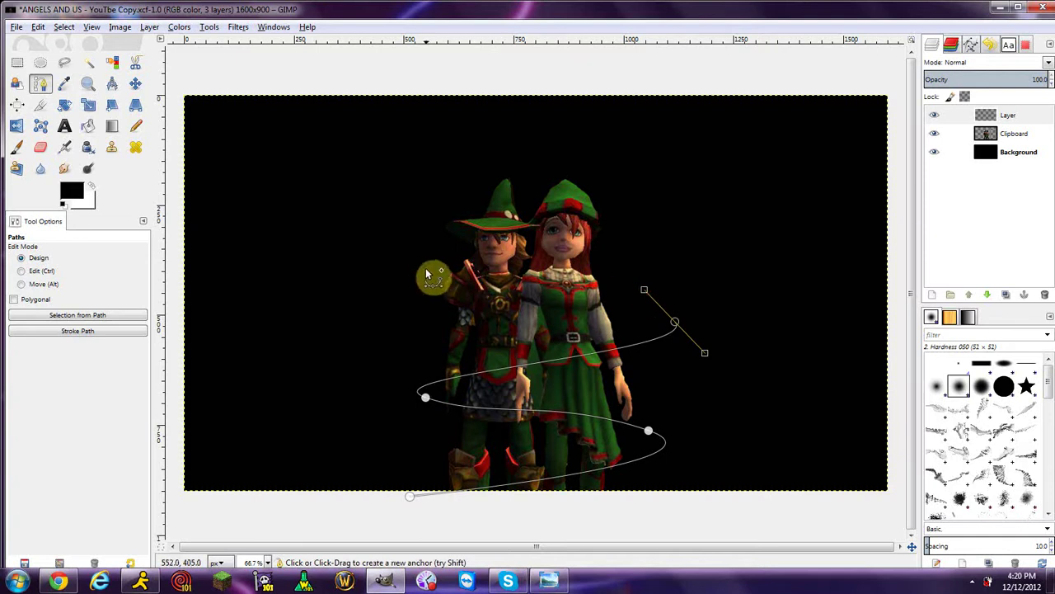
pyautogui.moveTo(422, 264); pyautogui.dragTo(448, 236)
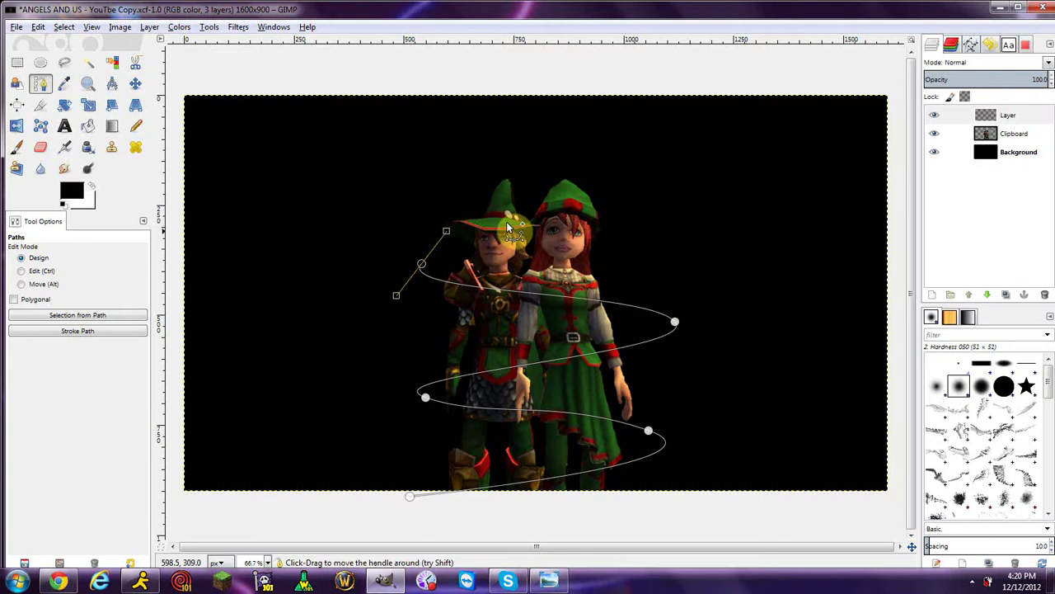
pyautogui.click(617, 184)
pyautogui.moveTo(613, 181); pyautogui.dragTo(583, 172)
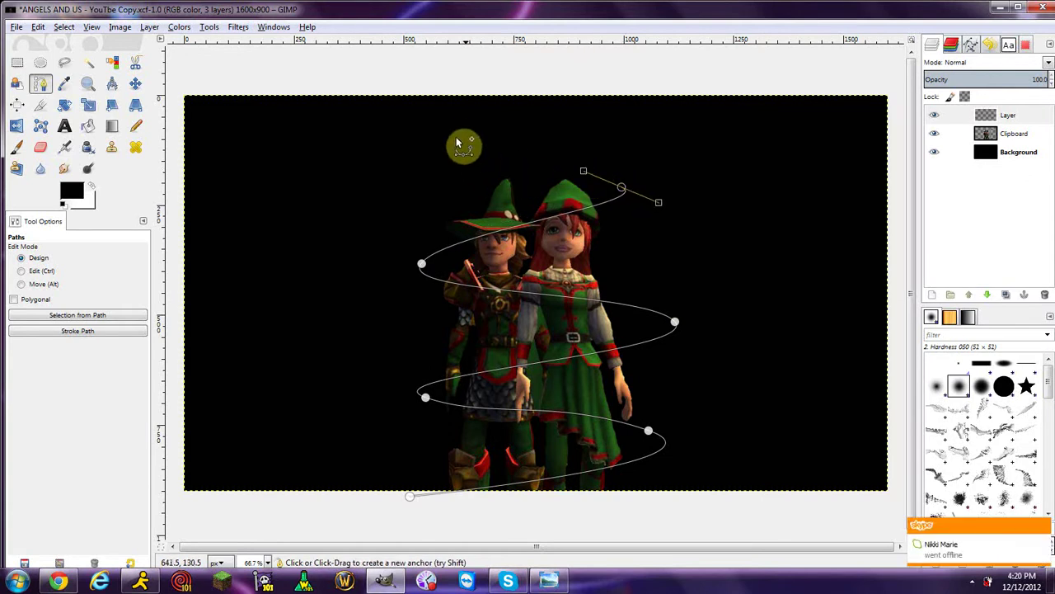
pyautogui.moveTo(453, 130); pyautogui.dragTo(519, 88)
pyautogui.click(534, 77)
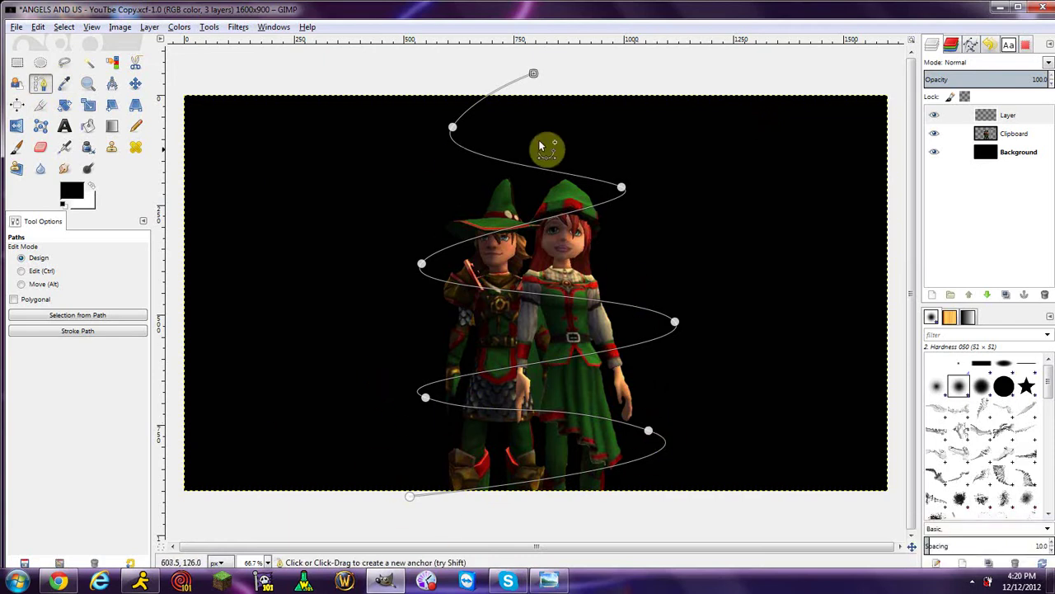
# - Delete the older paths and make the new winding path visible on the canvas
pyautogui.click(972, 46)
pyautogui.click(996, 139)
pyautogui.click(1047, 294)
pyautogui.click(1047, 295)
pyautogui.click(1047, 294)
pyautogui.click(999, 82)
pyautogui.click(934, 81)
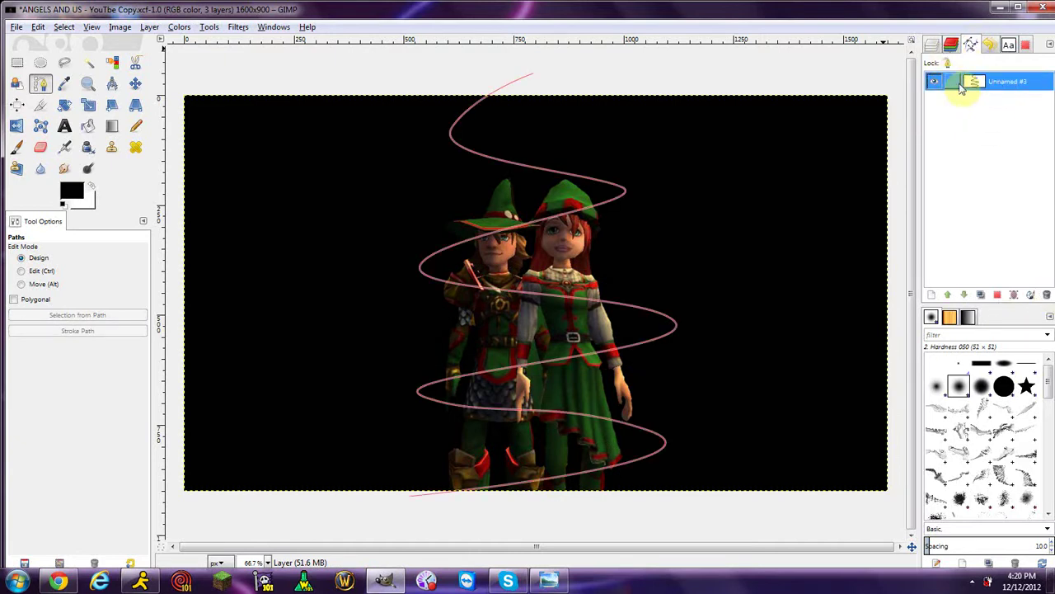
pyautogui.click(934, 83)
pyautogui.click(934, 83)
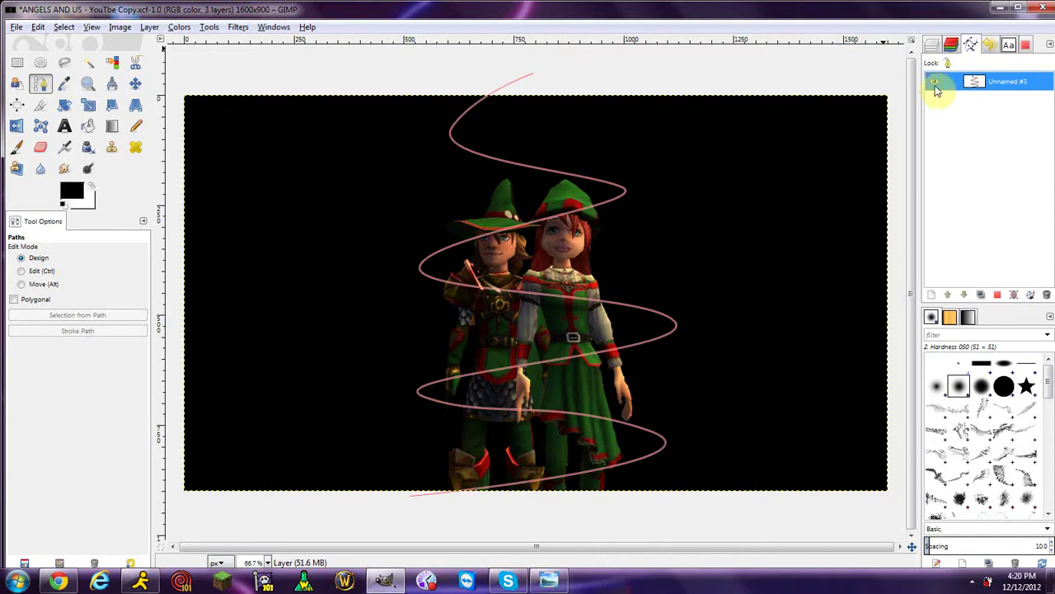
pyautogui.click(934, 82)
pyautogui.click(934, 82)
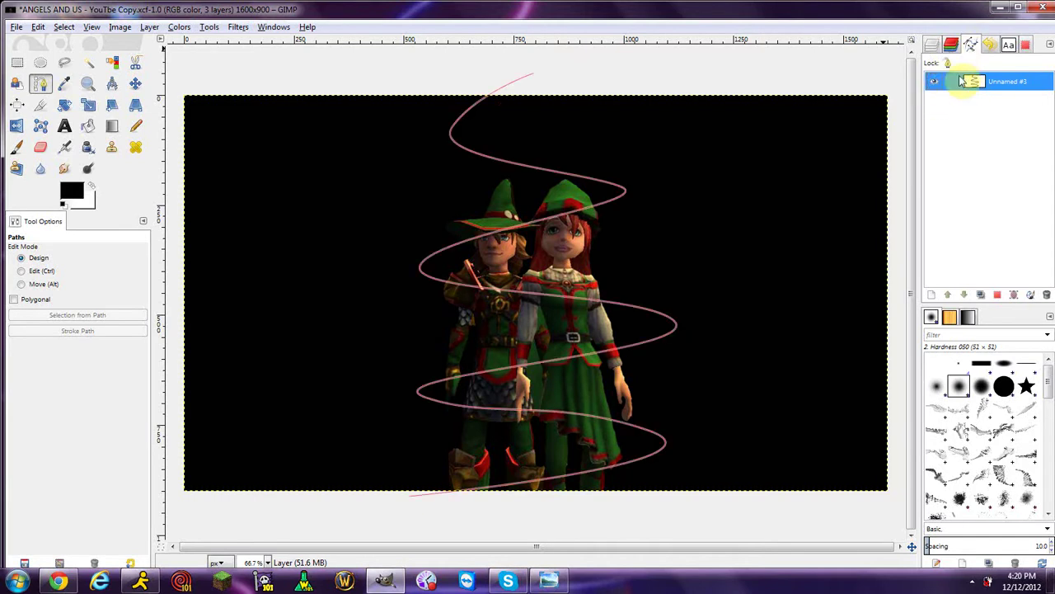
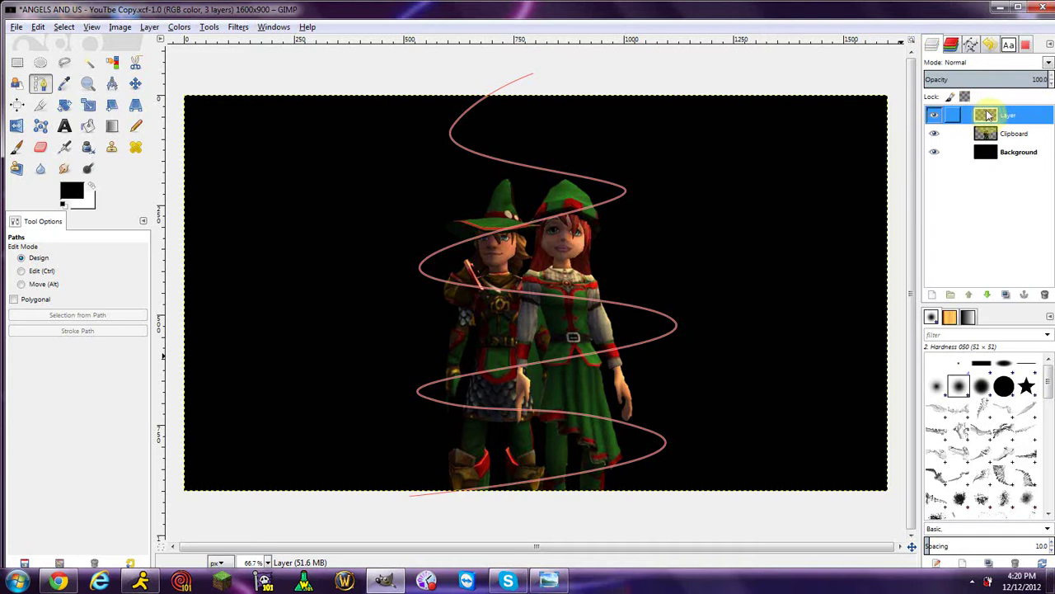
# - Stroke the winding path onto the new layer with the Paintbrush paint tool at size 15, without emulated brush dynamics
pyautogui.click(38, 27)
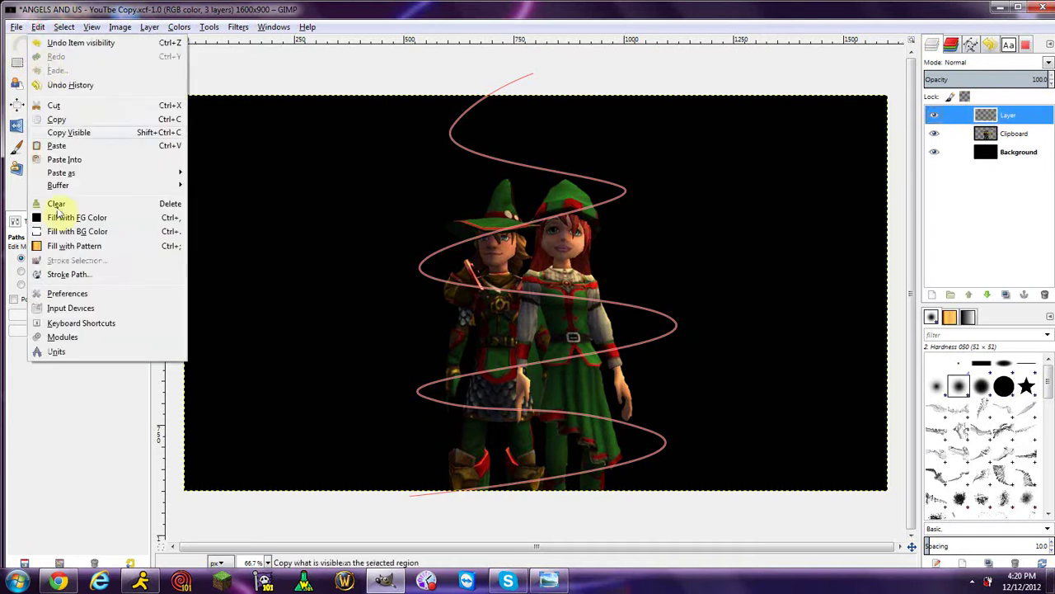
pyautogui.click(68, 274)
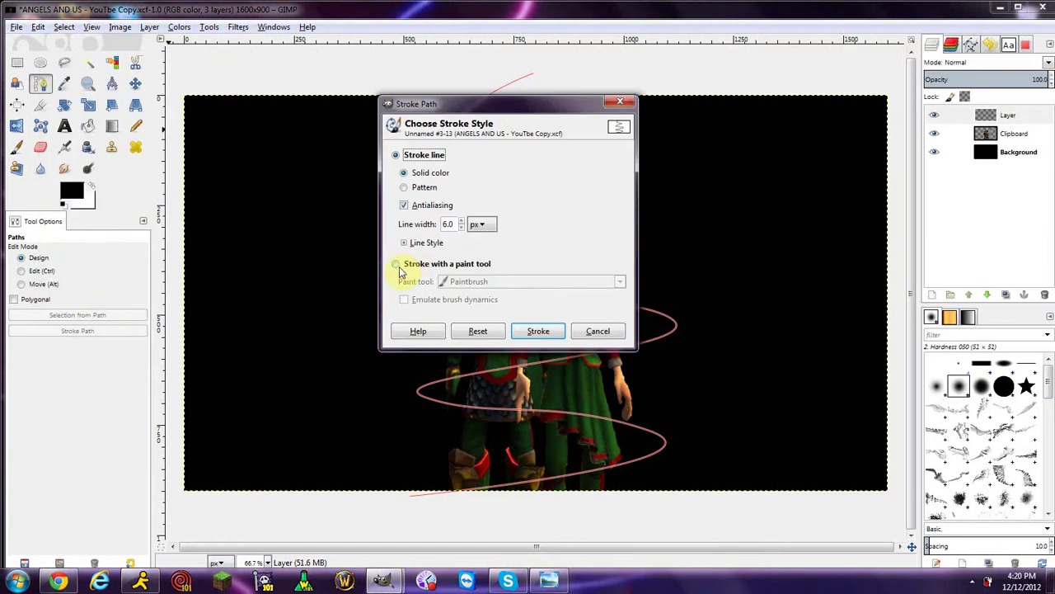
pyautogui.click(396, 263)
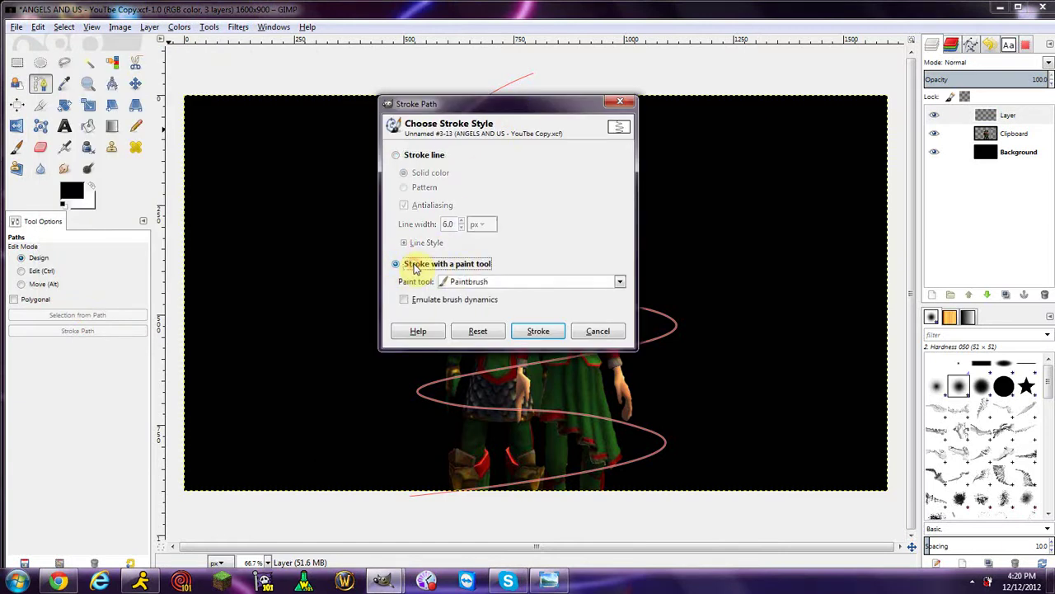
pyautogui.click(17, 148)
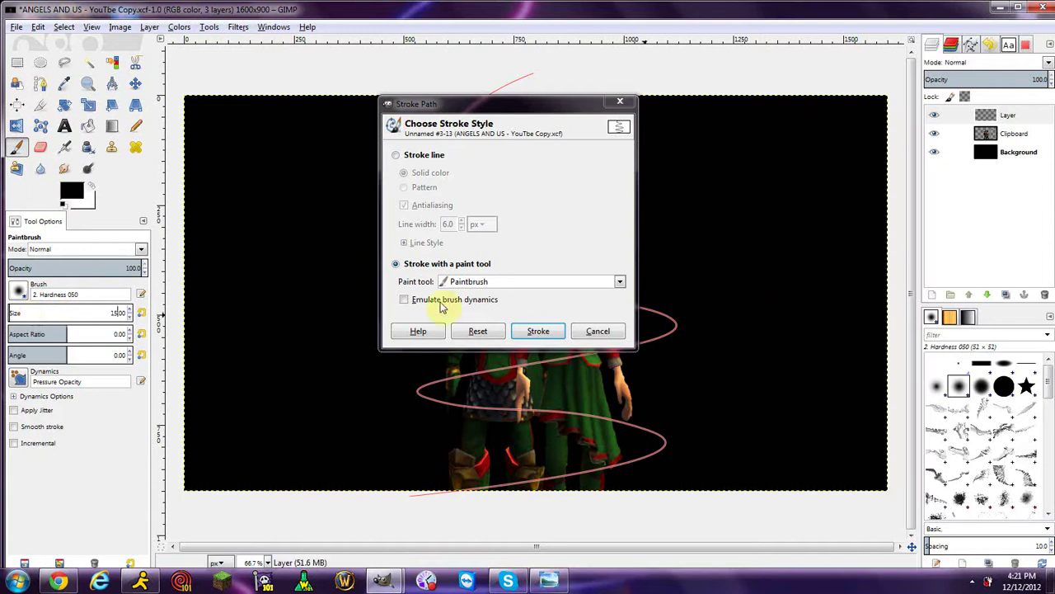
pyautogui.click(400, 264)
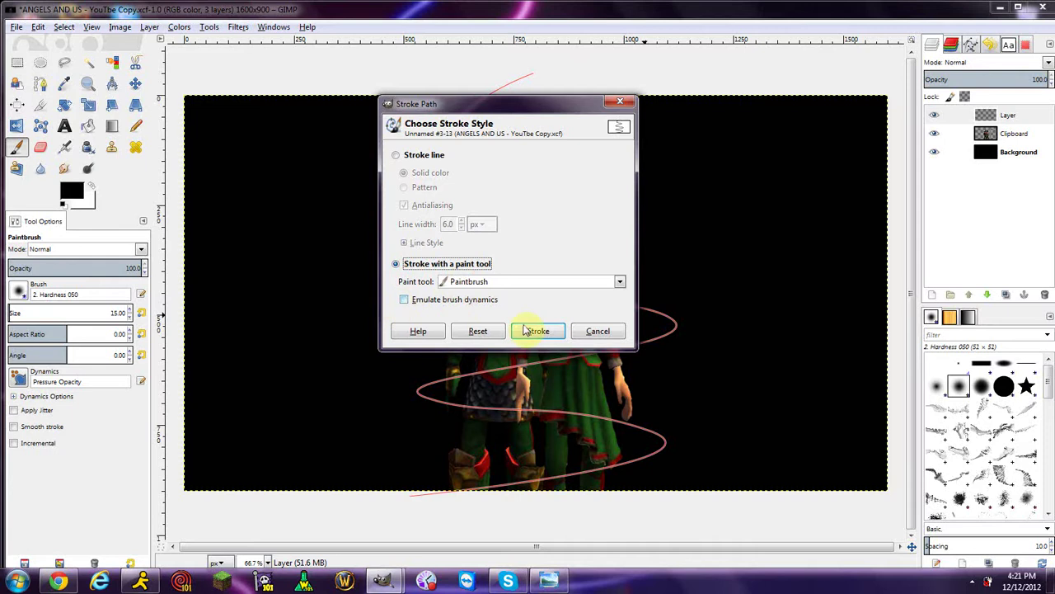
pyautogui.click(540, 330)
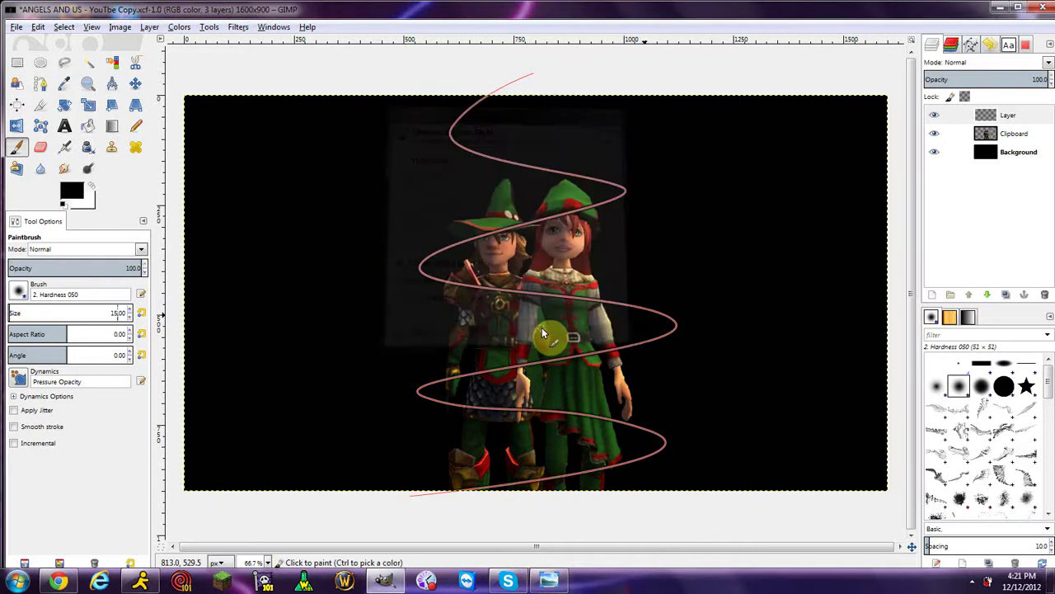
# - Hide the winding path and select the layer holding the black stroke
pyautogui.click(970, 43)
pyautogui.click(935, 82)
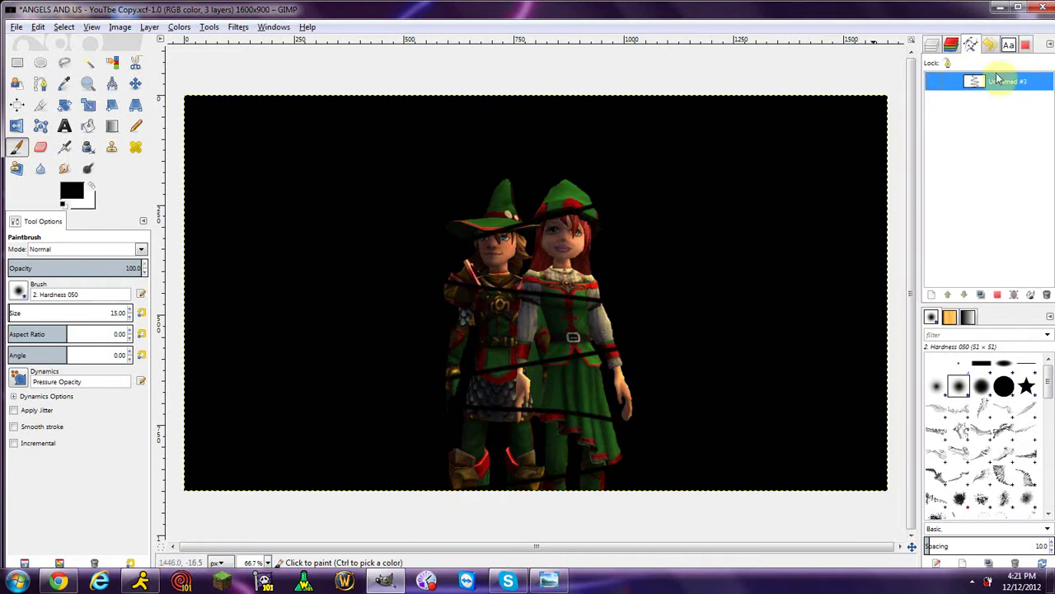
pyautogui.click(935, 83)
pyautogui.click(935, 83)
pyautogui.click(932, 46)
pyautogui.click(989, 115)
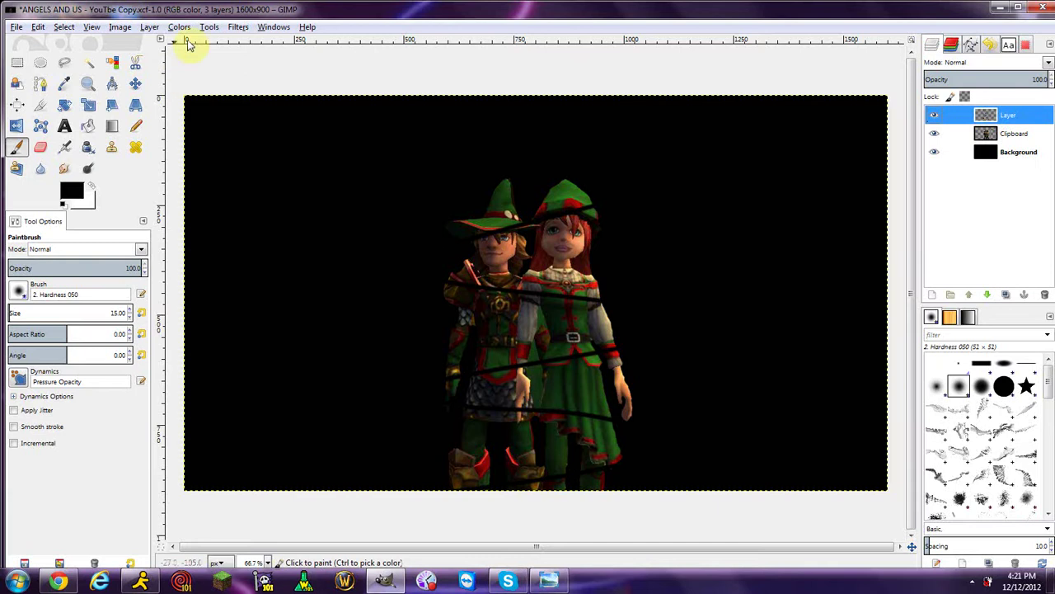
# - Open the Neon filter for the stroke layer and set its glow color to 00beed
pyautogui.click(237, 27)
pyautogui.moveTo(302, 271)
pyautogui.click(442, 476)
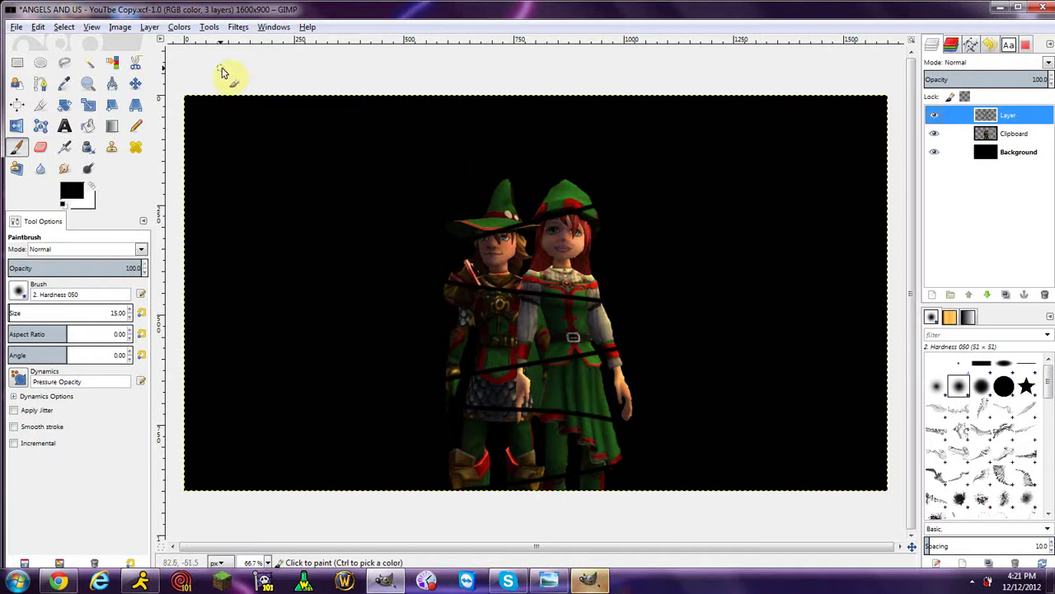
pyautogui.moveTo(221, 83); pyautogui.dragTo(301, 187)
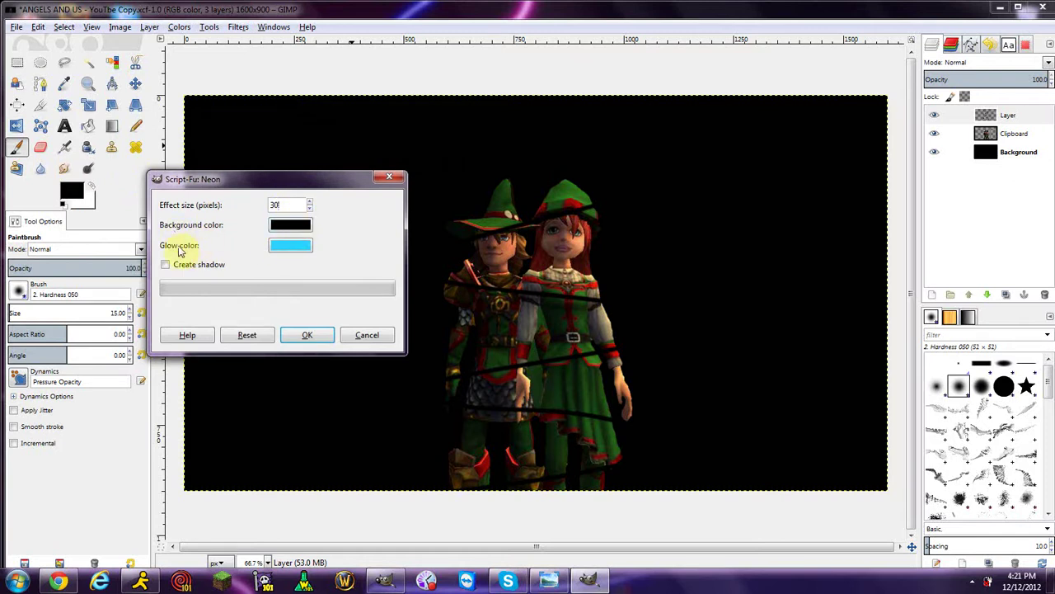
pyautogui.click(278, 247)
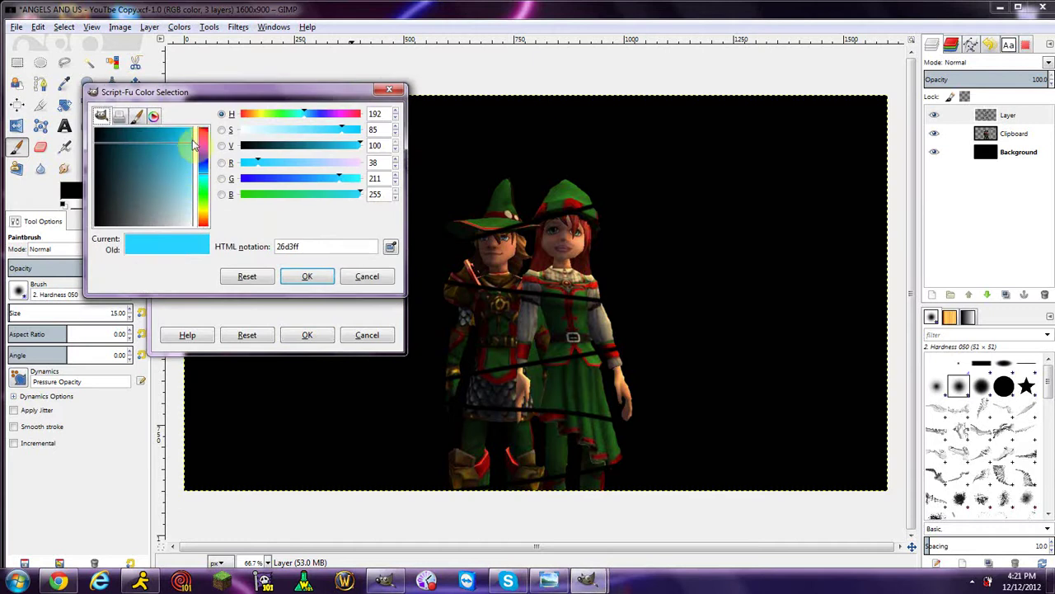
pyautogui.moveTo(184, 151); pyautogui.dragTo(188, 126)
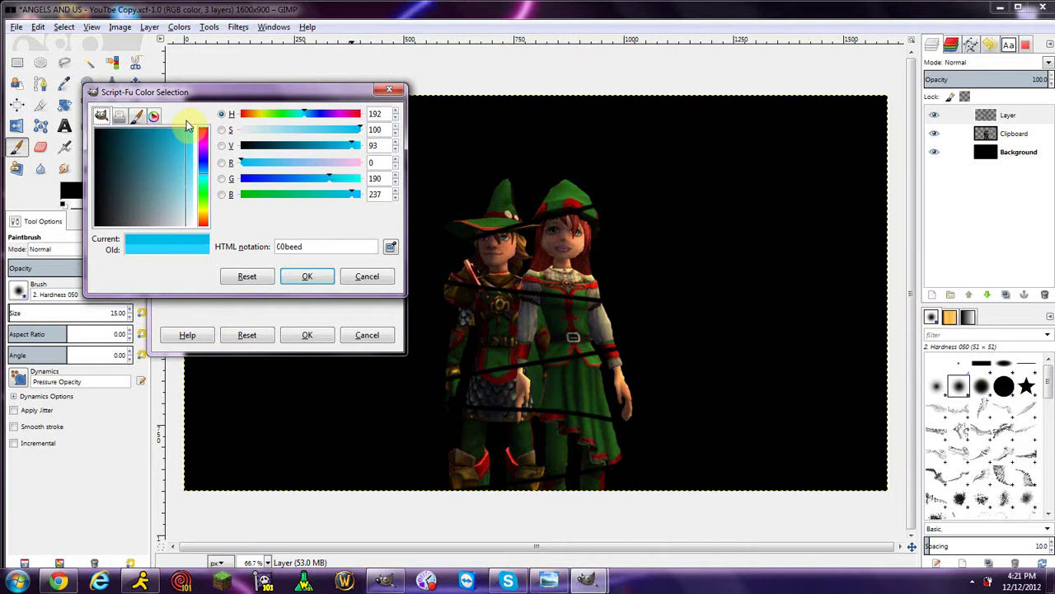
pyautogui.click(324, 273)
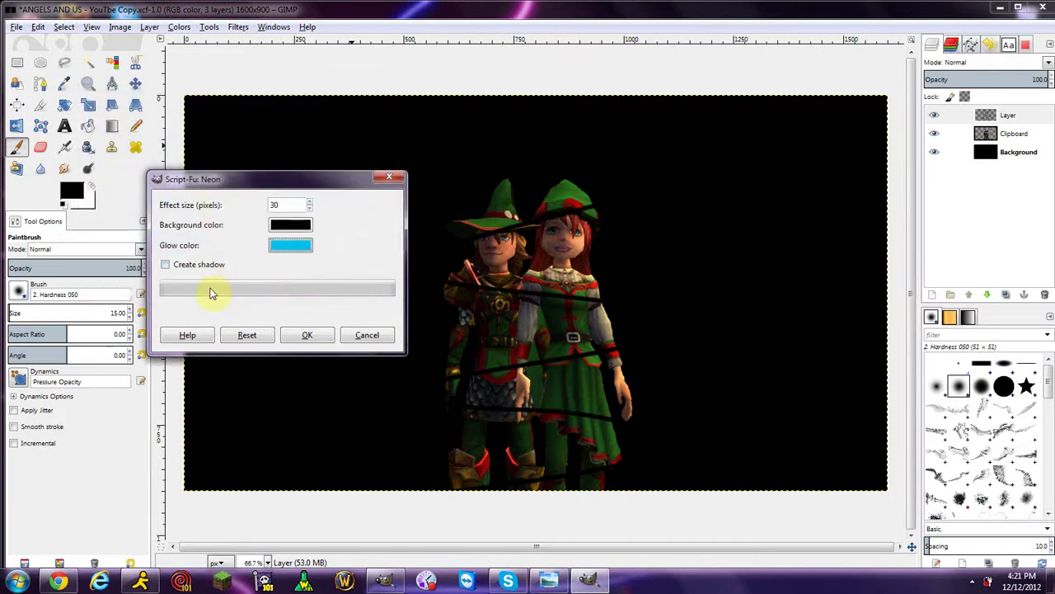
# - Apply the Neon effect at 30 pixels with Create shadow enabled, and delete the resulting Background #1 layer
pyautogui.click(183, 275)
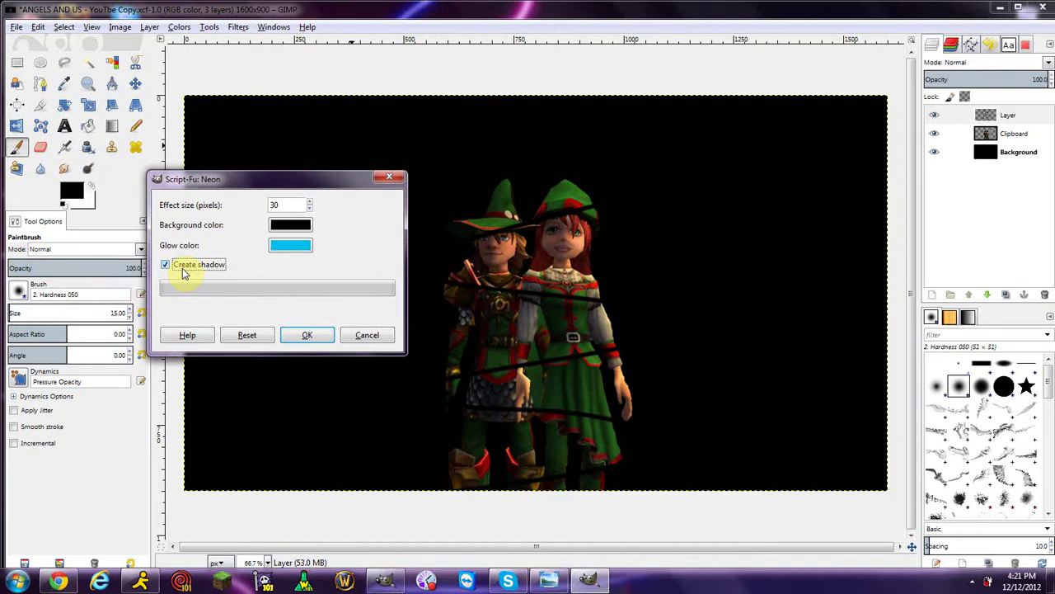
pyautogui.click(550, 581)
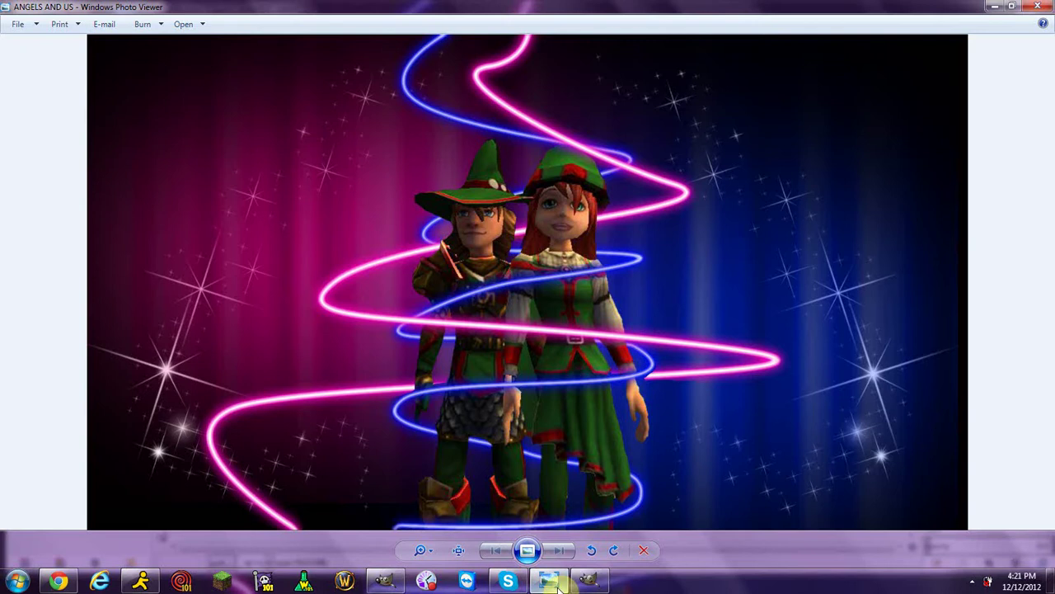
pyautogui.click(552, 582)
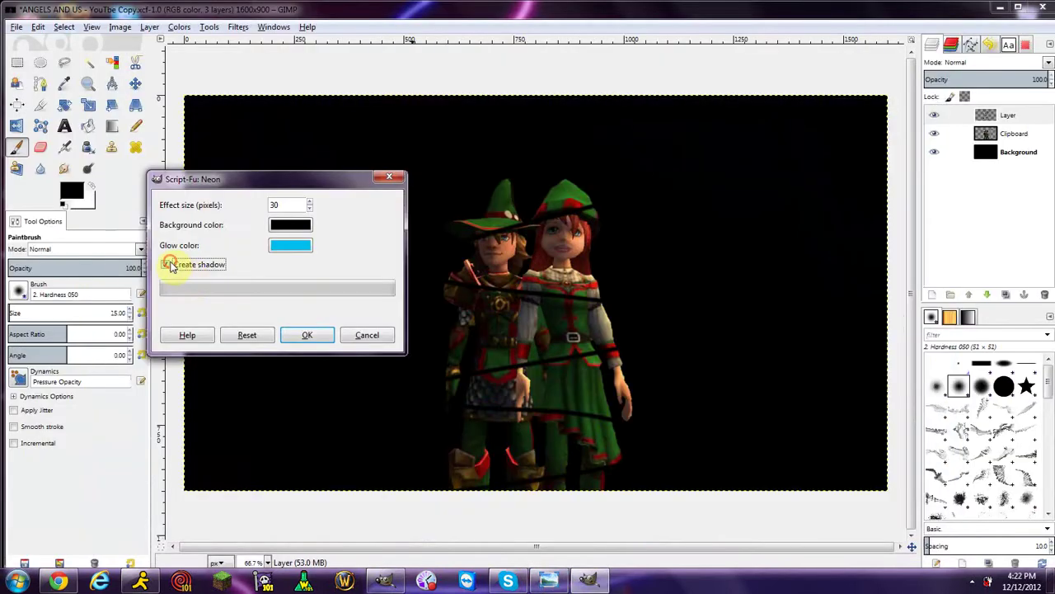
pyautogui.click(316, 341)
pyautogui.click(317, 341)
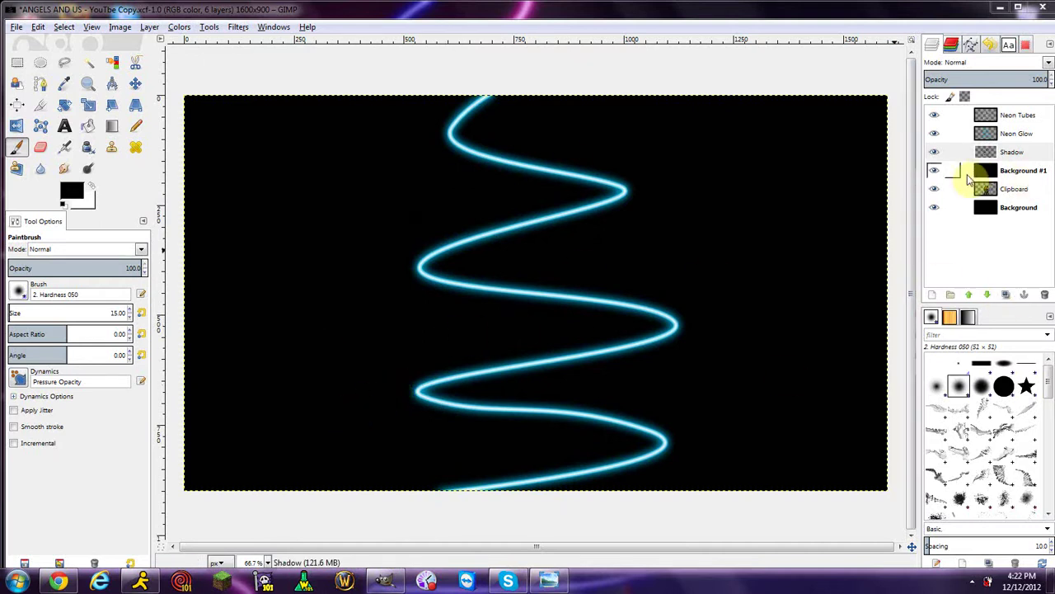
pyautogui.click(1015, 175)
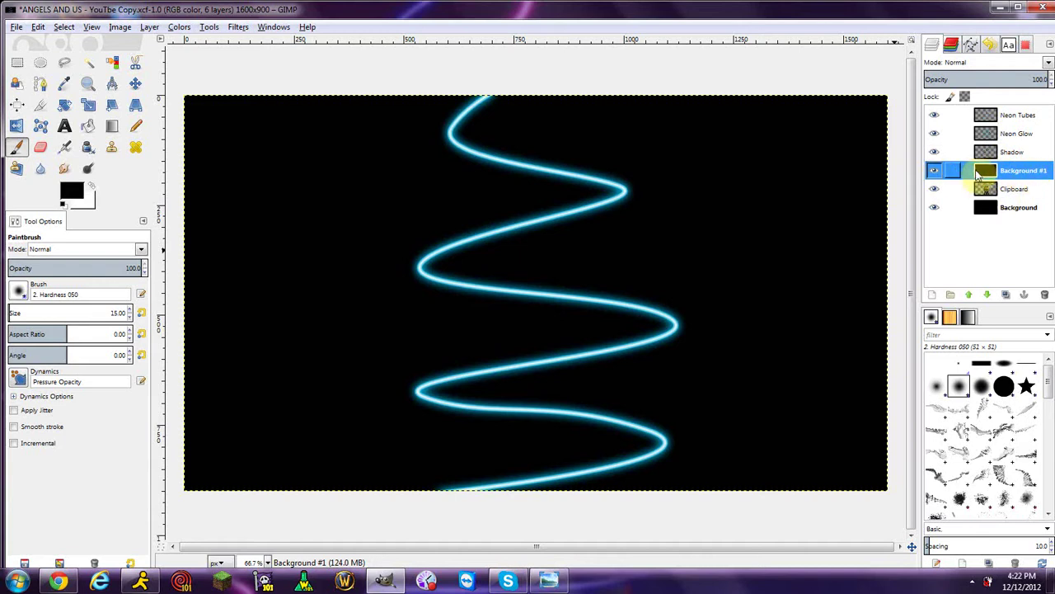
pyautogui.click(1044, 294)
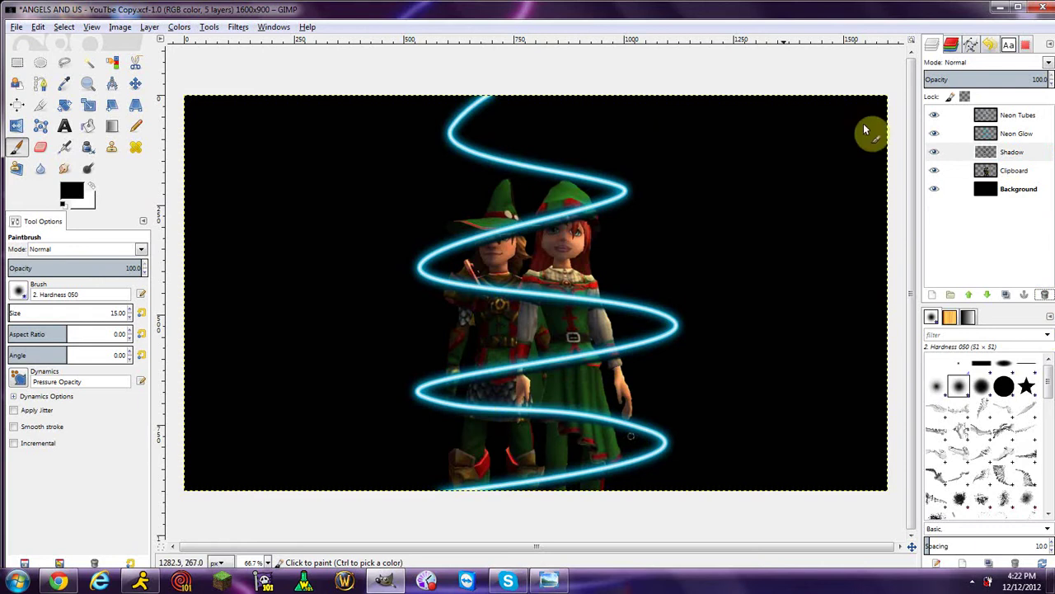
# - Examine what the Neon Tubes, Neon Glow and Shadow layers each contribute by hiding and showing them individually
pyautogui.click(1013, 152)
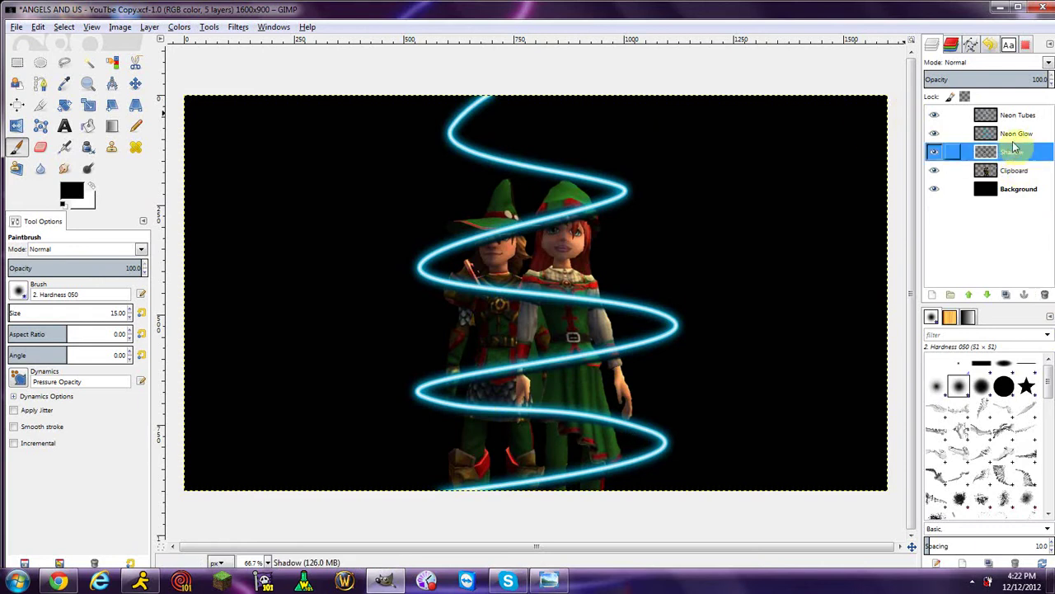
pyautogui.click(1012, 134)
pyautogui.click(1014, 115)
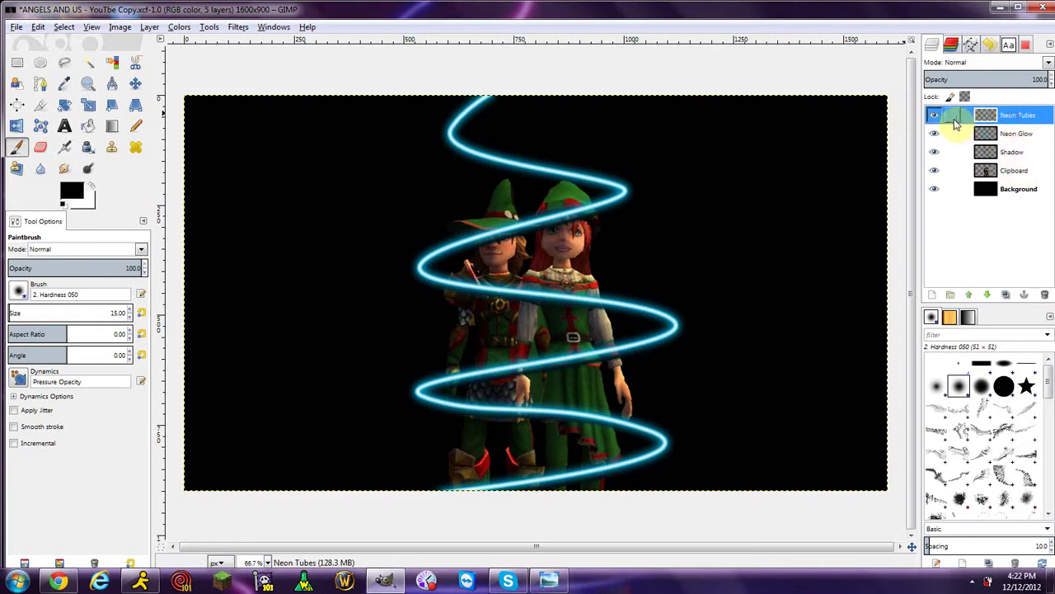
pyautogui.click(1007, 134)
pyautogui.click(1013, 170)
pyautogui.click(1013, 116)
pyautogui.click(1013, 154)
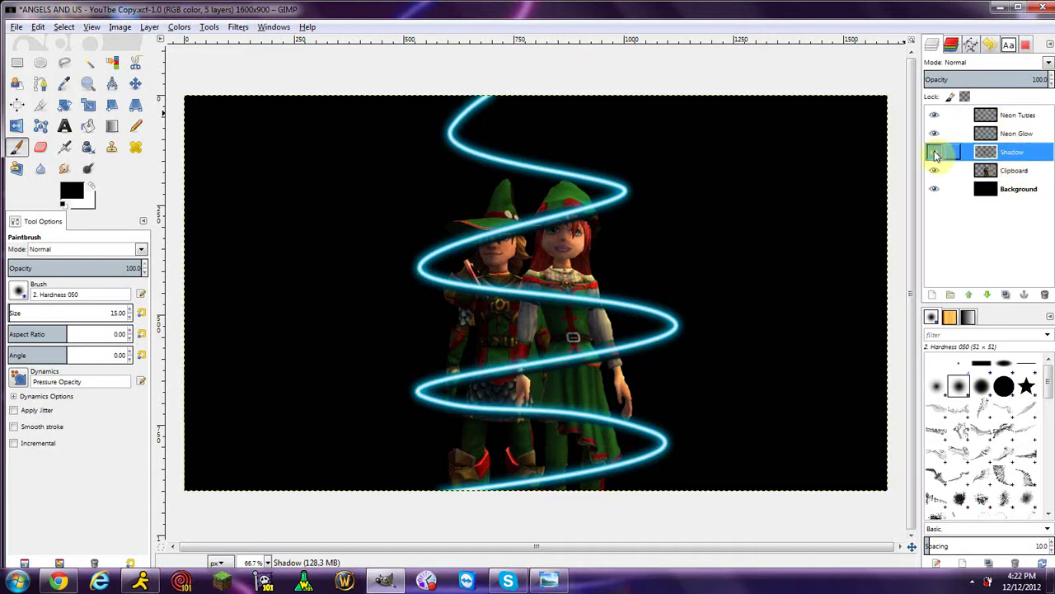
pyautogui.click(945, 116)
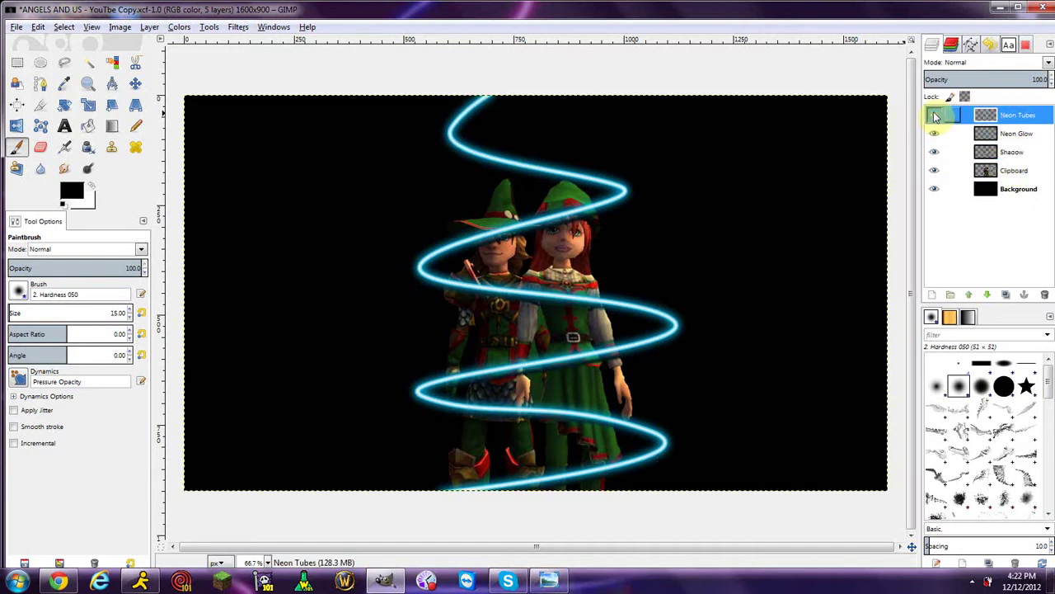
pyautogui.click(933, 115)
pyautogui.click(932, 115)
pyautogui.click(932, 116)
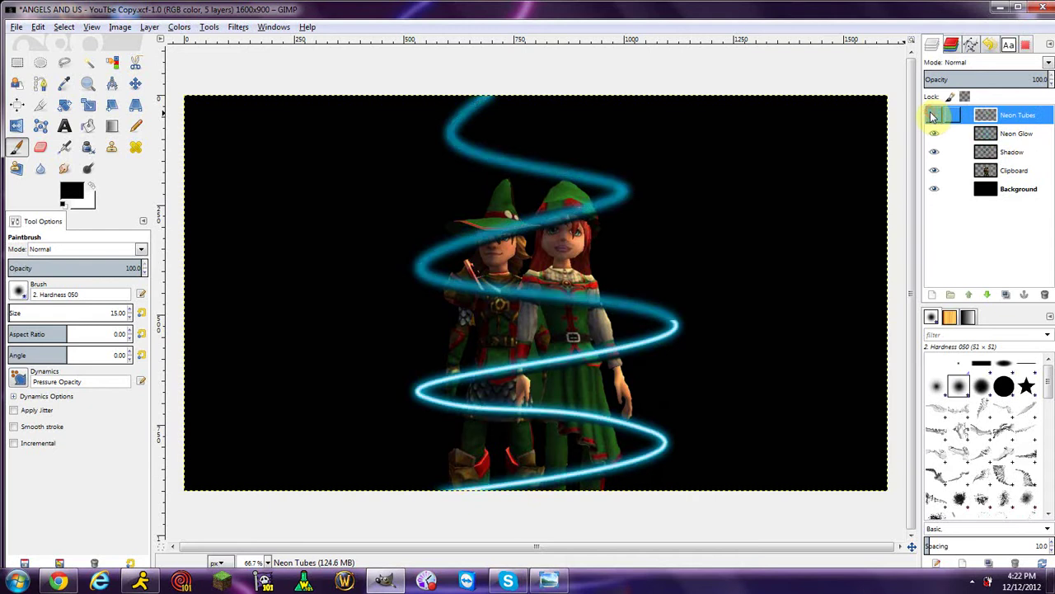
pyautogui.click(937, 134)
pyautogui.click(937, 134)
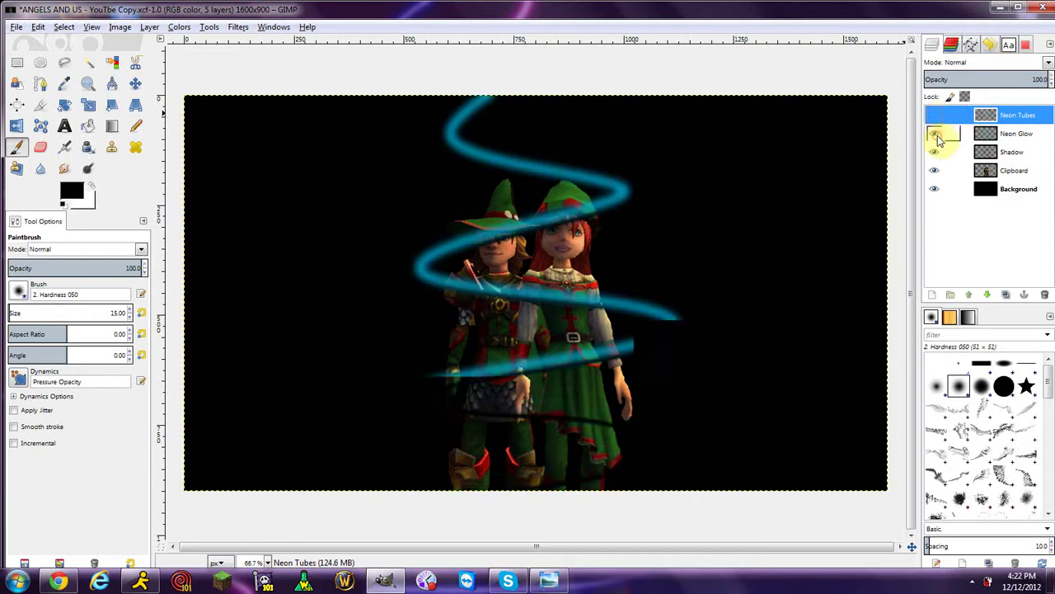
pyautogui.click(936, 135)
pyautogui.click(934, 153)
pyautogui.click(935, 153)
pyautogui.click(934, 152)
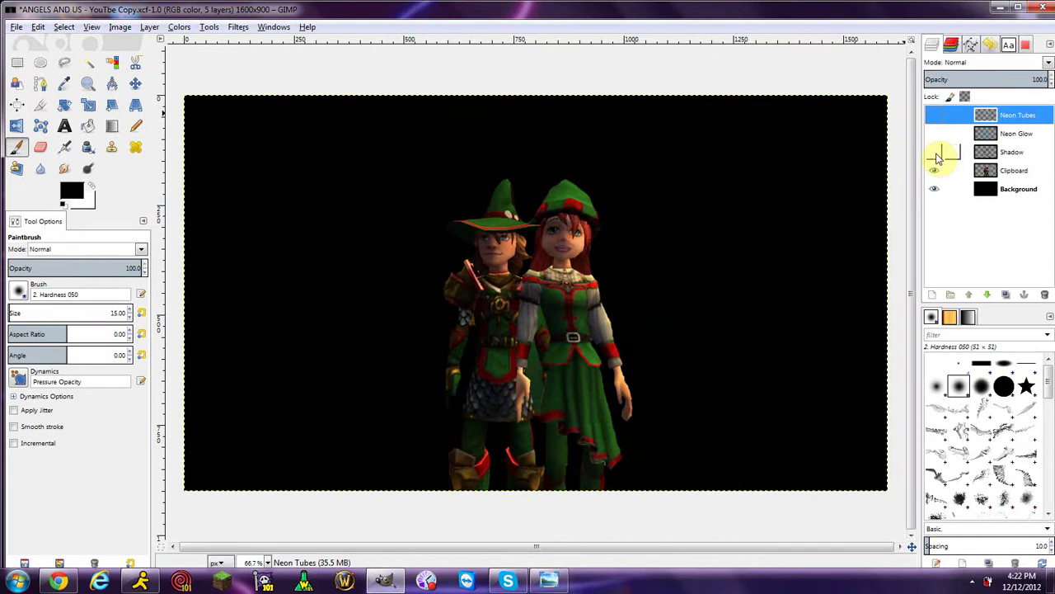
pyautogui.click(935, 152)
pyautogui.click(935, 134)
pyautogui.click(934, 115)
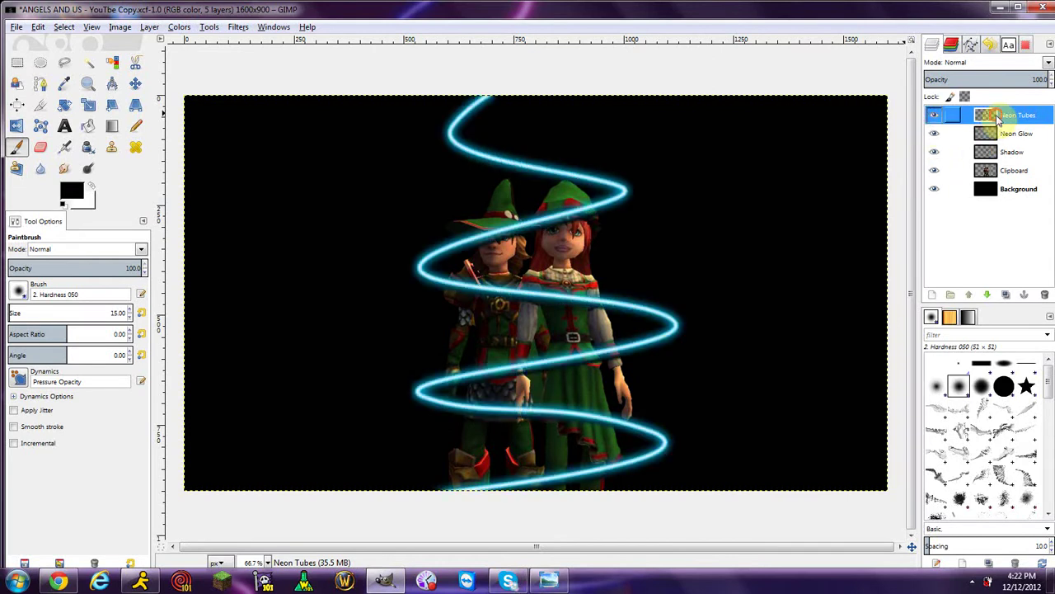
# - Merge the Neon Tubes and Neon Glow layers down into the Shadow layer
pyautogui.rightClick(995, 118)
pyautogui.click(926, 213)
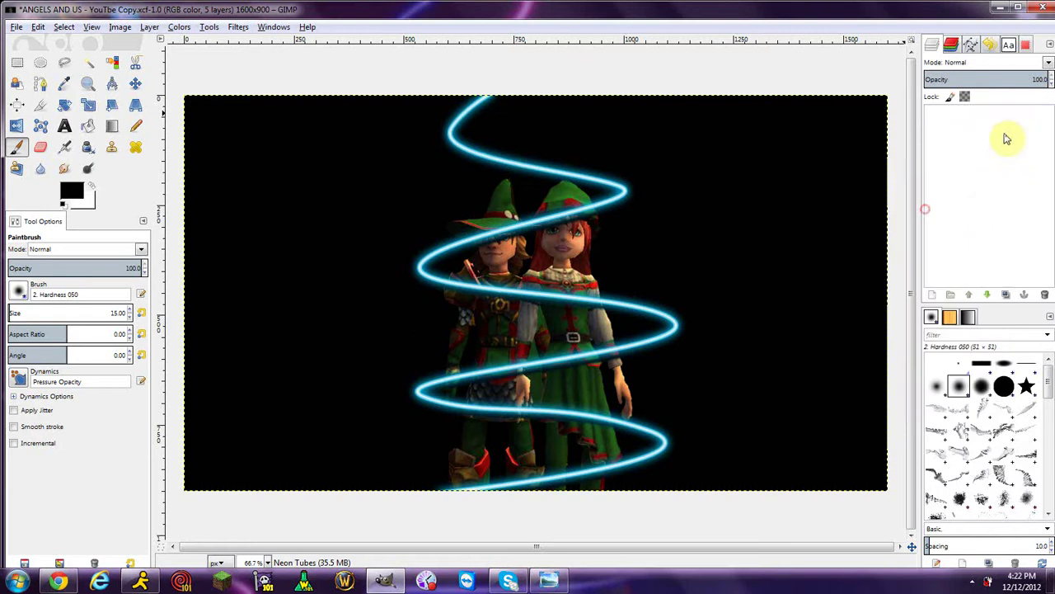
pyautogui.rightClick(1006, 113)
pyautogui.click(931, 212)
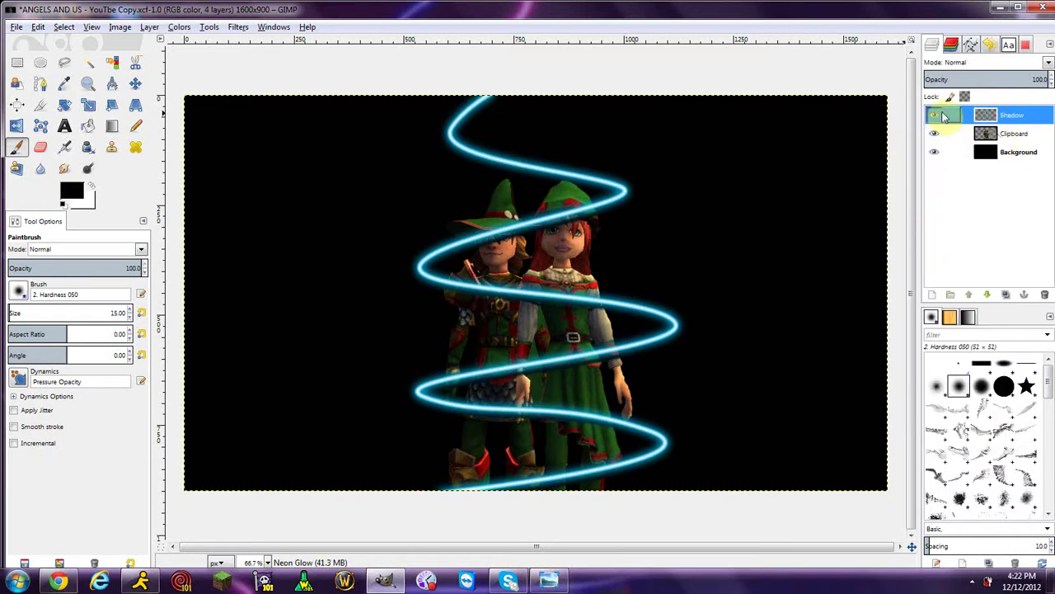
pyautogui.click(935, 115)
pyautogui.click(935, 115)
pyautogui.click(935, 117)
pyautogui.click(936, 117)
pyautogui.click(936, 119)
pyautogui.click(936, 119)
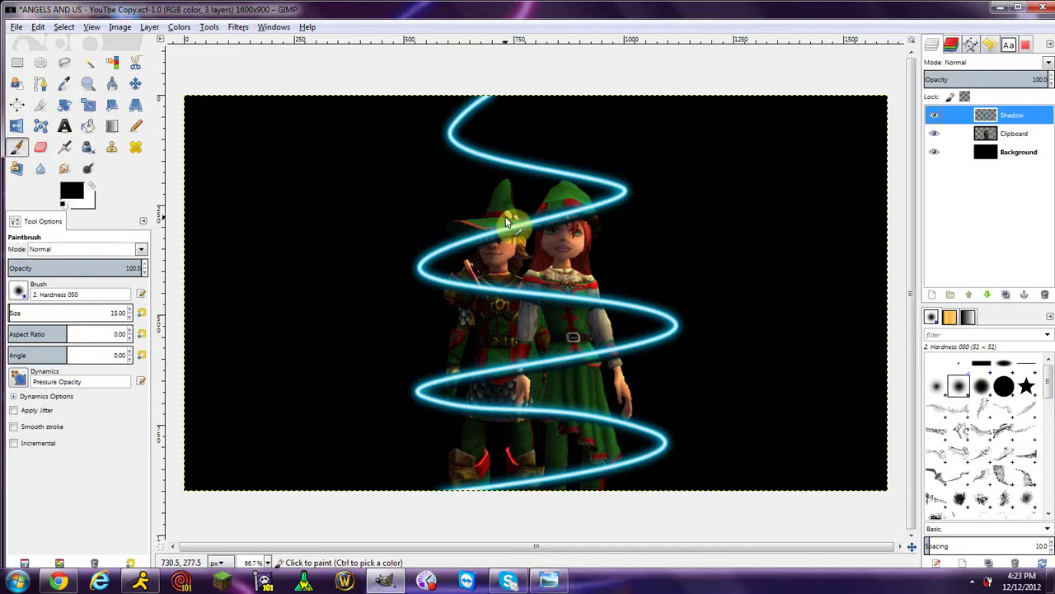
# - Erase the lowest neon pass on the Shadow layer where it crosses both characters' boots and legs, using the Eraser at size 15
pyautogui.scroll(2, 541, 464)
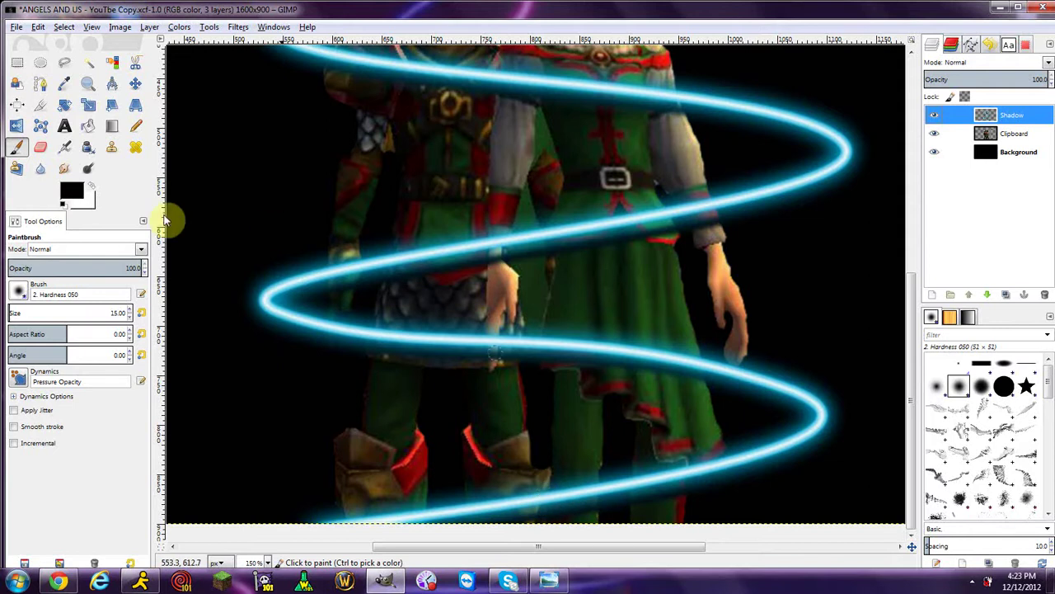
pyautogui.click(40, 146)
pyautogui.click(1010, 117)
pyautogui.click(937, 114)
pyautogui.click(937, 114)
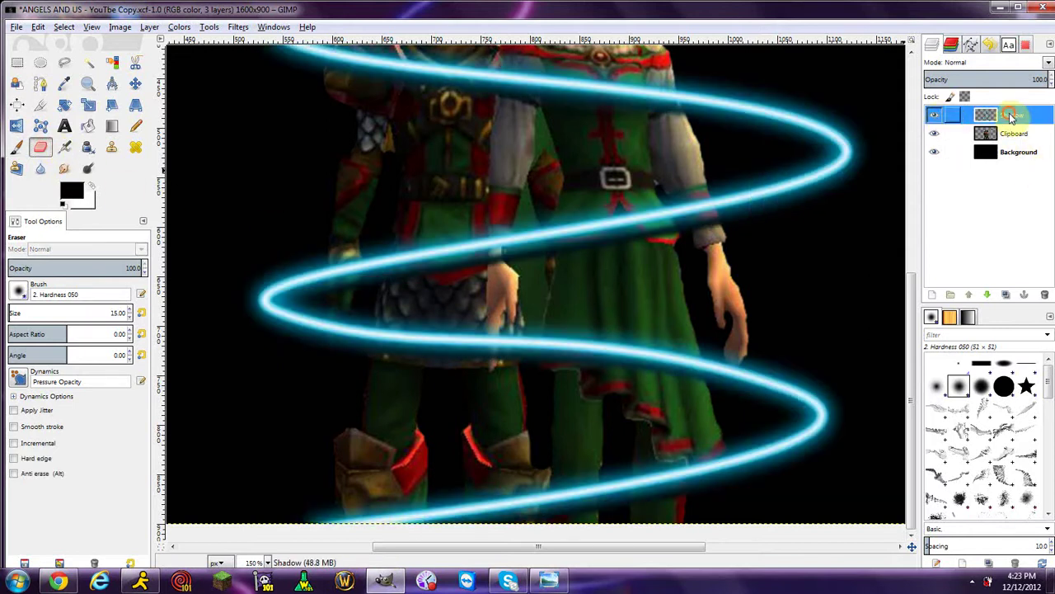
pyautogui.click(961, 134)
pyautogui.click(999, 159)
pyautogui.click(998, 115)
pyautogui.keyDown('ctrl'); pyautogui.scroll(1, 434, 427); pyautogui.keyUp('ctrl')
pyautogui.scroll(-1, 406, 290)
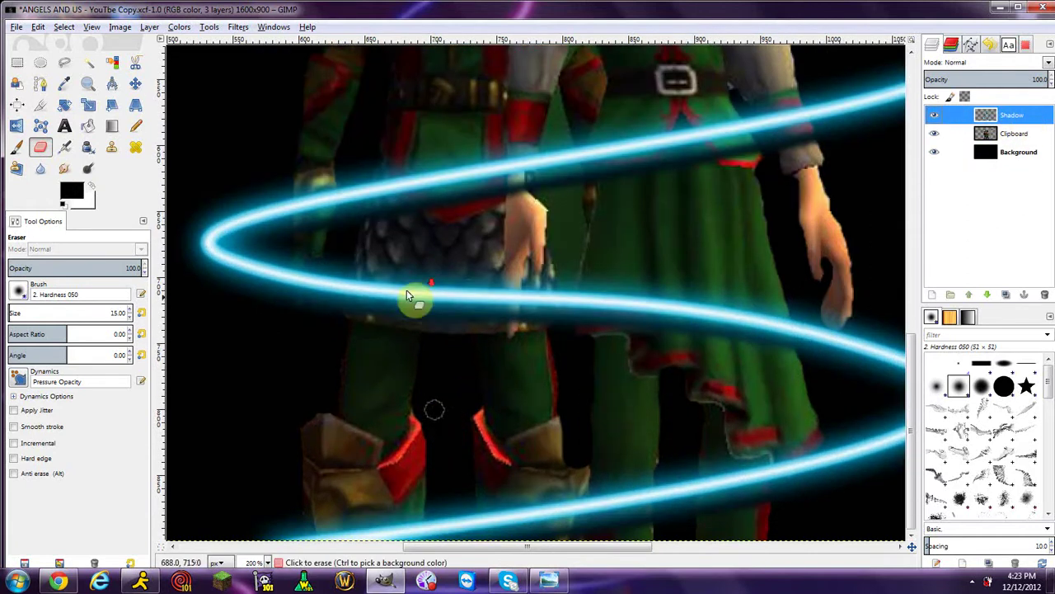
pyautogui.click(330, 524)
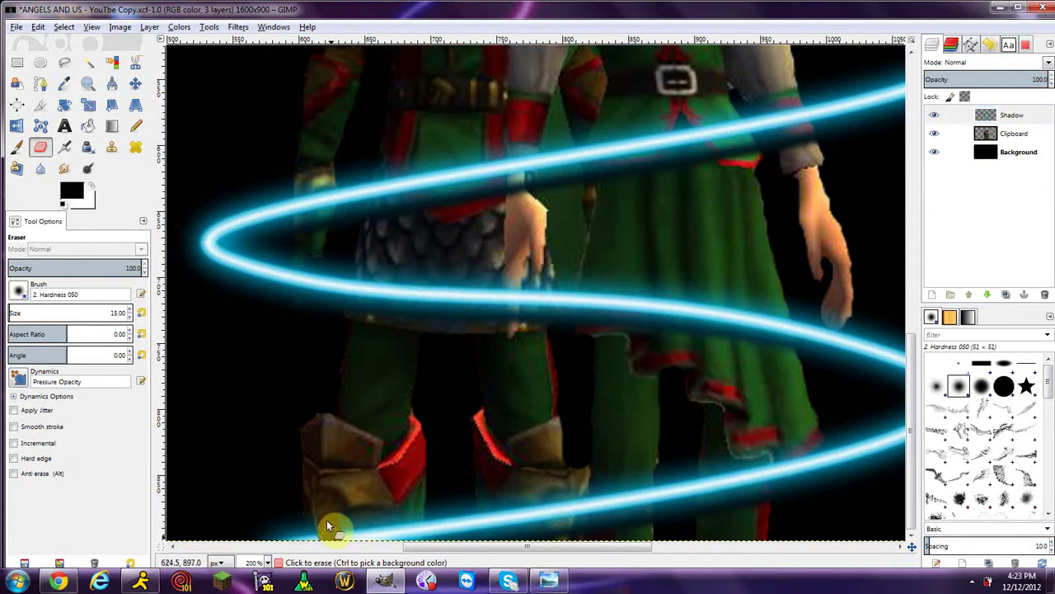
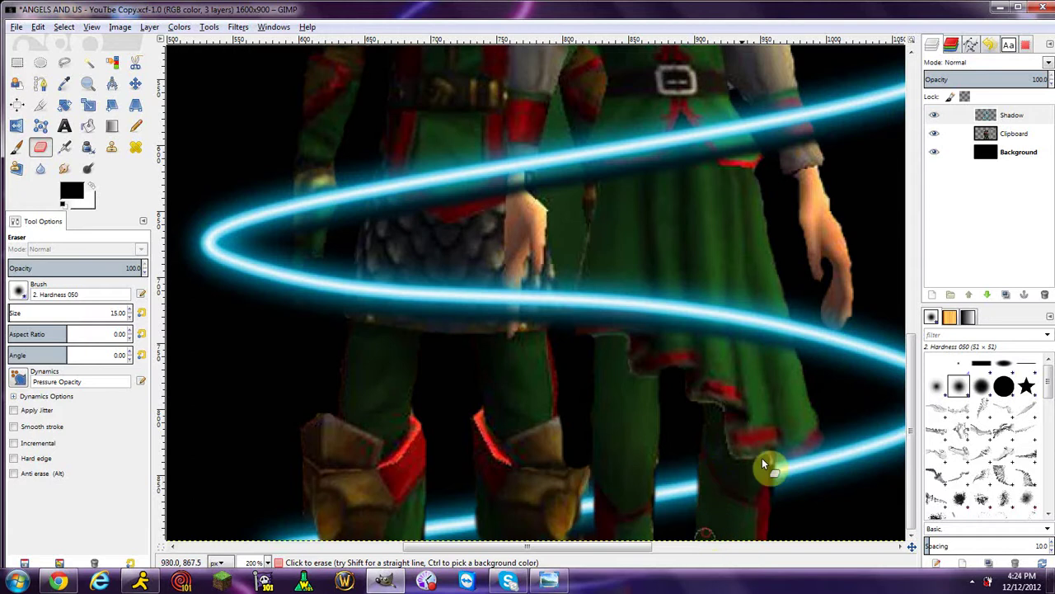
# - Erase the neon pass just below waist level where it crosses in front of the two characters' bodies
pyautogui.moveTo(620, 552); pyautogui.dragTo(635, 470)
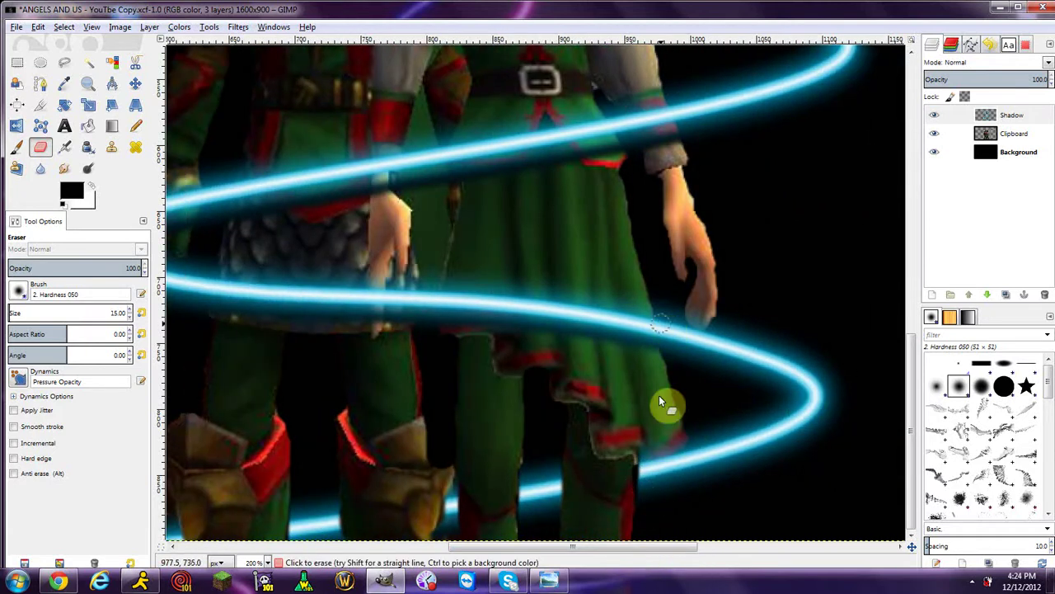
pyautogui.keyDown('ctrl'); pyautogui.scroll(-1, 547, 403); pyautogui.keyUp('ctrl')
pyautogui.keyDown('ctrl'); pyautogui.scroll(-2, 551, 399); pyautogui.keyUp('ctrl')
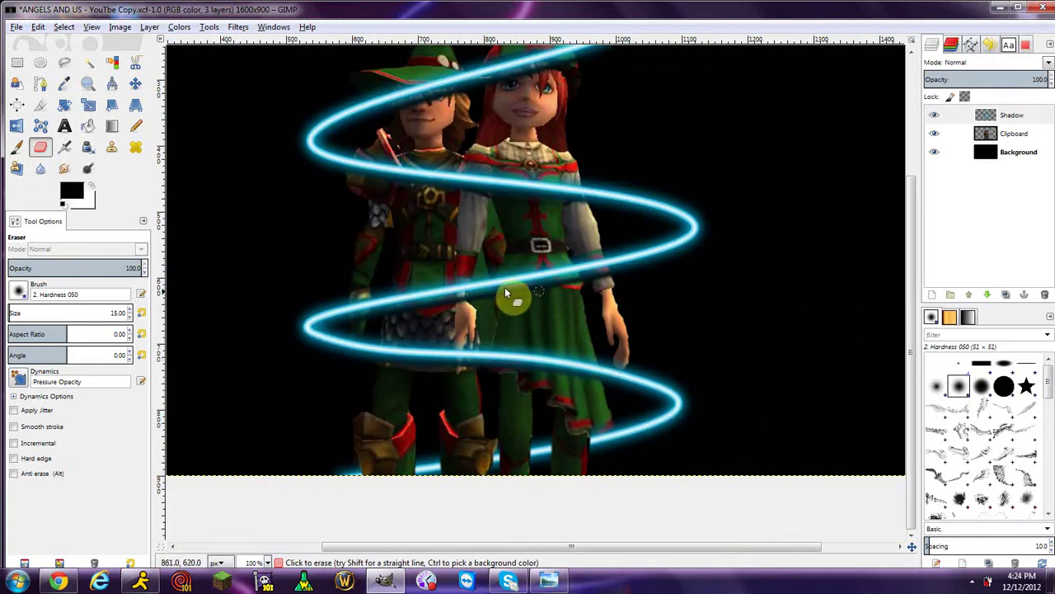
pyautogui.keyDown('ctrl'); pyautogui.scroll(3, 513, 285); pyautogui.keyUp('ctrl')
pyautogui.keyDown('ctrl'); pyautogui.scroll(-1, 517, 317); pyautogui.keyUp('ctrl')
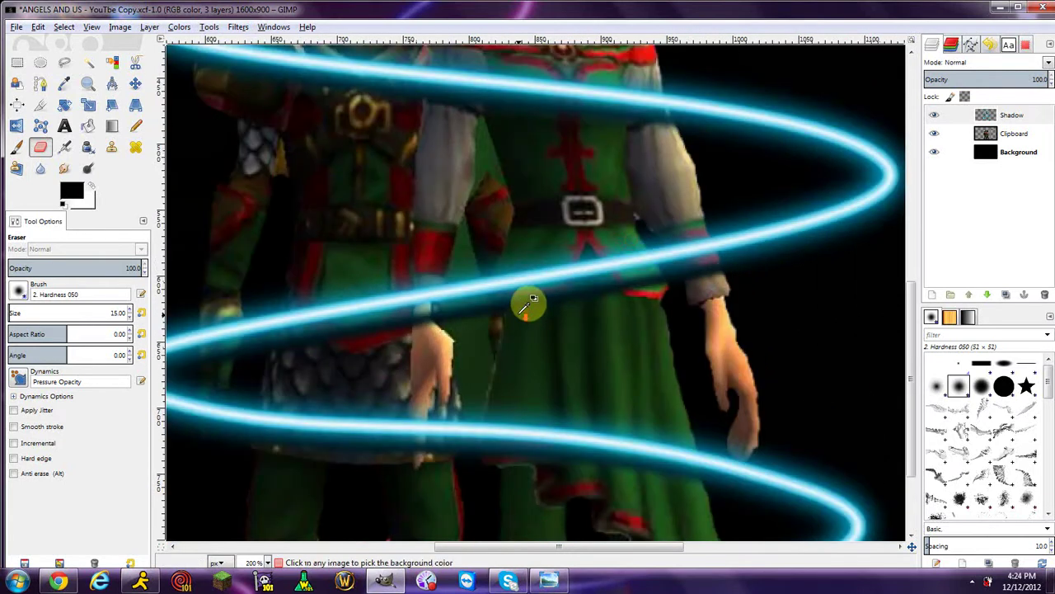
pyautogui.moveTo(633, 244)
pyautogui.mouseDown()
pyautogui.moveTo(616, 276)
pyautogui.moveTo(604, 242)
pyautogui.moveTo(586, 282)
pyautogui.moveTo(579, 264)
pyautogui.moveTo(595, 309)
pyautogui.moveTo(567, 302)
pyautogui.moveTo(554, 257)
pyautogui.moveTo(537, 243)
pyautogui.moveTo(520, 264)
pyautogui.moveTo(529, 287)
pyautogui.moveTo(512, 262)
pyautogui.moveTo(516, 276)
pyautogui.moveTo(479, 331)
pyautogui.moveTo(476, 288)
pyautogui.moveTo(436, 323)
pyautogui.moveTo(401, 326)
pyautogui.moveTo(421, 295)
pyautogui.moveTo(428, 303)
pyautogui.moveTo(410, 329)
pyautogui.moveTo(387, 281)
pyautogui.moveTo(372, 287)
pyautogui.moveTo(359, 333)
pyautogui.moveTo(340, 271)
pyautogui.moveTo(341, 341)
pyautogui.moveTo(329, 294)
pyautogui.moveTo(317, 327)
pyautogui.moveTo(332, 314)
pyautogui.moveTo(335, 325)
pyautogui.moveTo(293, 317)
pyautogui.mouseUp()
pyautogui.scroll(2, 223, 322)
pyautogui.moveTo(341, 328)
pyautogui.mouseDown()
pyautogui.moveTo(330, 362)
pyautogui.moveTo(316, 265)
pyautogui.moveTo(328, 356)
pyautogui.moveTo(392, 272)
pyautogui.moveTo(361, 312)
pyautogui.moveTo(324, 258)
pyautogui.moveTo(325, 319)
pyautogui.moveTo(344, 259)
pyautogui.moveTo(333, 287)
pyautogui.moveTo(349, 308)
pyautogui.moveTo(331, 364)
pyautogui.mouseUp()
pyautogui.click(541, 550)
pyautogui.moveTo(542, 550); pyautogui.dragTo(523, 549)
pyautogui.moveTo(290, 353)
pyautogui.mouseDown()
pyautogui.moveTo(311, 294)
pyautogui.moveTo(306, 365)
pyautogui.moveTo(323, 296)
pyautogui.moveTo(329, 394)
pyautogui.moveTo(304, 380)
pyautogui.moveTo(296, 350)
pyautogui.moveTo(325, 331)
pyautogui.moveTo(347, 337)
pyautogui.moveTo(345, 316)
pyautogui.moveTo(346, 367)
pyautogui.moveTo(370, 332)
pyautogui.mouseUp()
pyautogui.moveTo(515, 547); pyautogui.dragTo(594, 546)
# - Erase the same neon pass and its shadow over the red cuff on the female character's forearm
pyautogui.press('-')
pyautogui.scroll(2, 566, 368)
pyautogui.scroll(3, 752, 235)
pyautogui.moveTo(729, 186)
pyautogui.mouseDown()
pyautogui.moveTo(731, 206)
pyautogui.moveTo(741, 189)
pyautogui.moveTo(780, 233)
pyautogui.moveTo(788, 274)
pyautogui.moveTo(746, 259)
pyautogui.moveTo(698, 173)
pyautogui.moveTo(702, 234)
pyautogui.moveTo(721, 277)
pyautogui.moveTo(670, 167)
pyautogui.moveTo(691, 242)
pyautogui.mouseUp()
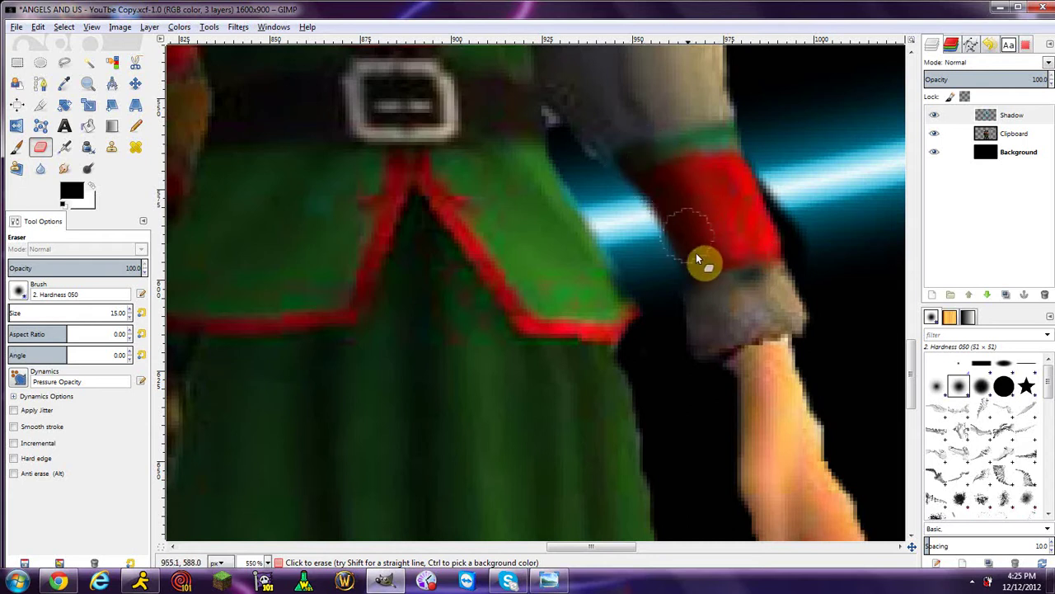
# - Erase the upper neon pass where it crosses the male character's hat brim and face
pyautogui.scroll(-1, 681, 242)
pyautogui.scroll(-3, 681, 242)
pyautogui.scroll(-1, 539, 285)
pyautogui.scroll(2, 537, 297)
pyautogui.scroll(-1, 381, 237)
pyautogui.scroll(2, 395, 251)
pyautogui.scroll(1, 338, 278)
pyautogui.moveTo(349, 311); pyautogui.dragTo(402, 337)
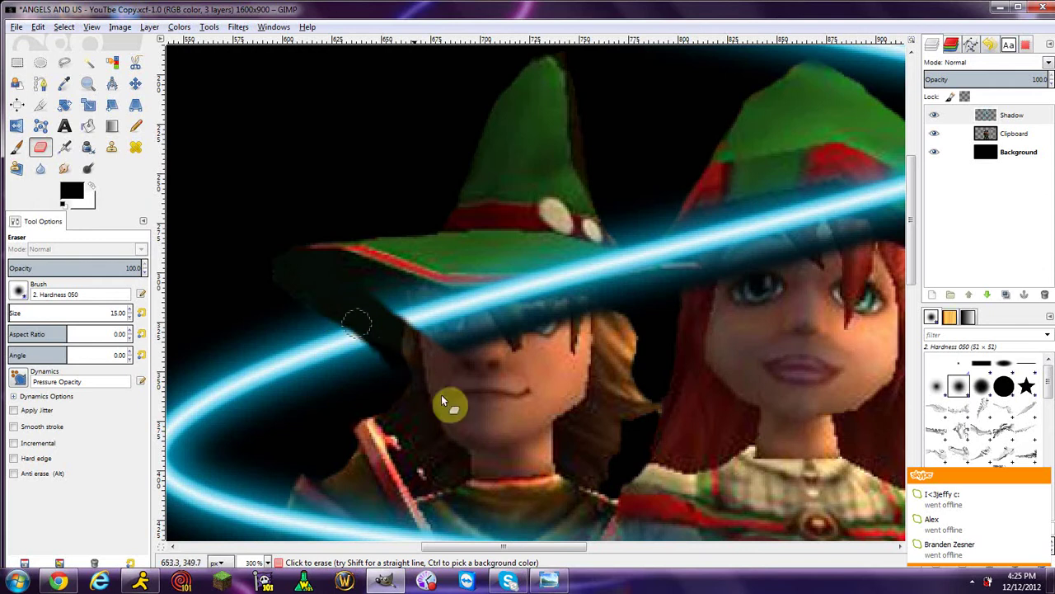
pyautogui.moveTo(395, 324)
pyautogui.mouseDown()
pyautogui.moveTo(398, 351)
pyautogui.moveTo(392, 285)
pyautogui.moveTo(412, 331)
pyautogui.moveTo(346, 276)
pyautogui.moveTo(467, 305)
pyautogui.moveTo(431, 316)
pyautogui.moveTo(389, 289)
pyautogui.moveTo(468, 329)
pyautogui.mouseUp()
pyautogui.moveTo(508, 362)
pyautogui.mouseDown()
pyautogui.moveTo(497, 304)
pyautogui.moveTo(481, 335)
pyautogui.moveTo(511, 290)
pyautogui.moveTo(550, 271)
pyautogui.moveTo(544, 294)
pyautogui.moveTo(532, 254)
pyautogui.moveTo(566, 240)
pyautogui.moveTo(571, 304)
pyautogui.moveTo(578, 240)
pyautogui.moveTo(594, 242)
pyautogui.moveTo(586, 307)
pyautogui.moveTo(554, 321)
pyautogui.moveTo(626, 303)
pyautogui.moveTo(556, 302)
pyautogui.moveTo(688, 288)
pyautogui.moveTo(588, 291)
pyautogui.moveTo(636, 274)
pyautogui.moveTo(584, 283)
pyautogui.moveTo(609, 270)
pyautogui.moveTo(608, 253)
pyautogui.moveTo(593, 250)
pyautogui.moveTo(621, 258)
pyautogui.moveTo(610, 240)
pyautogui.moveTo(640, 276)
pyautogui.moveTo(690, 270)
pyautogui.moveTo(635, 272)
pyautogui.moveTo(598, 243)
pyautogui.moveTo(600, 232)
pyautogui.moveTo(625, 266)
pyautogui.moveTo(593, 222)
pyautogui.moveTo(598, 248)
pyautogui.moveTo(628, 263)
pyautogui.moveTo(675, 264)
pyautogui.moveTo(620, 267)
pyautogui.mouseUp()
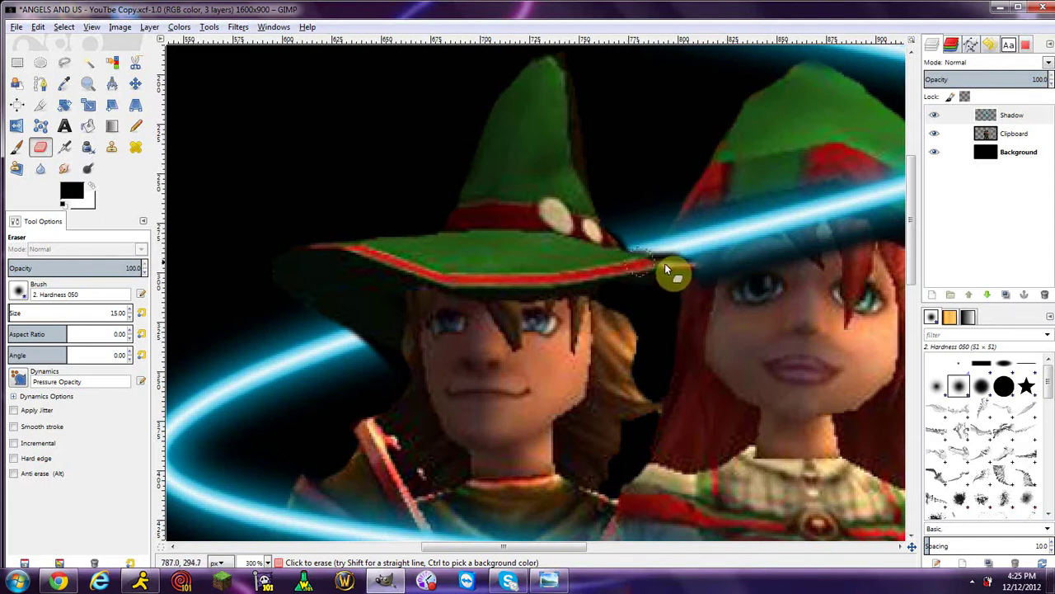
# - Erase the upper neon pass and its shadow over the female character's hat, hair and forehead
pyautogui.moveTo(715, 271)
pyautogui.mouseDown()
pyautogui.moveTo(709, 278)
pyautogui.moveTo(687, 229)
pyautogui.moveTo(676, 252)
pyautogui.moveTo(681, 224)
pyautogui.moveTo(678, 255)
pyautogui.moveTo(681, 242)
pyautogui.moveTo(697, 261)
pyautogui.moveTo(711, 198)
pyautogui.moveTo(694, 210)
pyautogui.moveTo(682, 204)
pyautogui.moveTo(741, 217)
pyautogui.moveTo(750, 147)
pyautogui.moveTo(773, 237)
pyautogui.moveTo(816, 253)
pyautogui.moveTo(853, 205)
pyautogui.mouseUp()
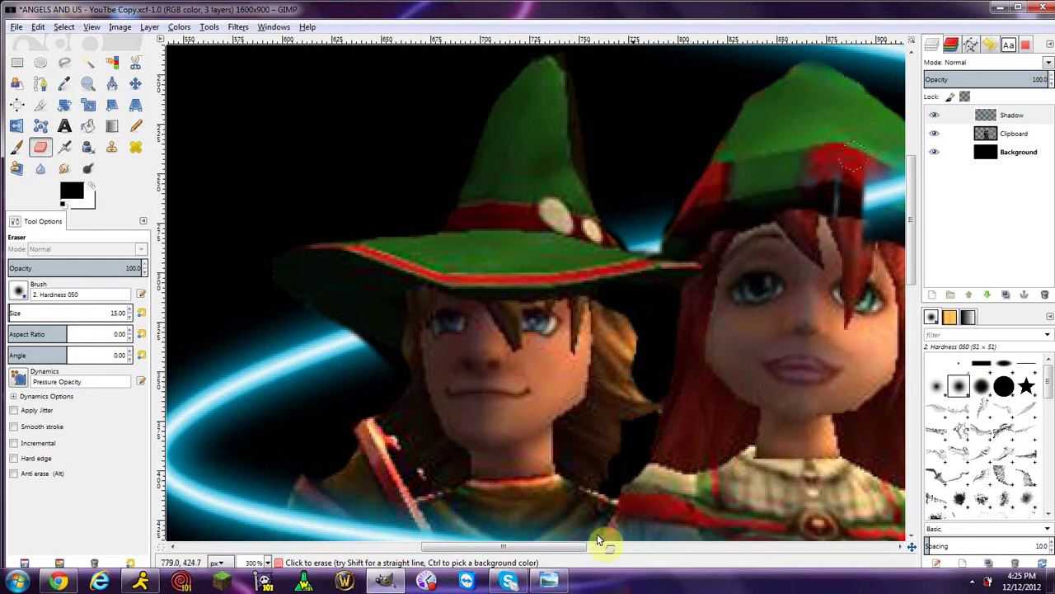
pyautogui.hscroll(1, 560, 547)
pyautogui.hscroll(2, 591, 552)
pyautogui.hscroll(1, 600, 554)
pyautogui.moveTo(649, 177)
pyautogui.mouseDown()
pyautogui.moveTo(671, 162)
pyautogui.moveTo(665, 209)
pyautogui.moveTo(680, 177)
pyautogui.moveTo(695, 196)
pyautogui.moveTo(700, 175)
pyautogui.moveTo(734, 212)
pyautogui.moveTo(699, 193)
pyautogui.moveTo(705, 201)
pyautogui.moveTo(699, 169)
pyautogui.mouseUp()
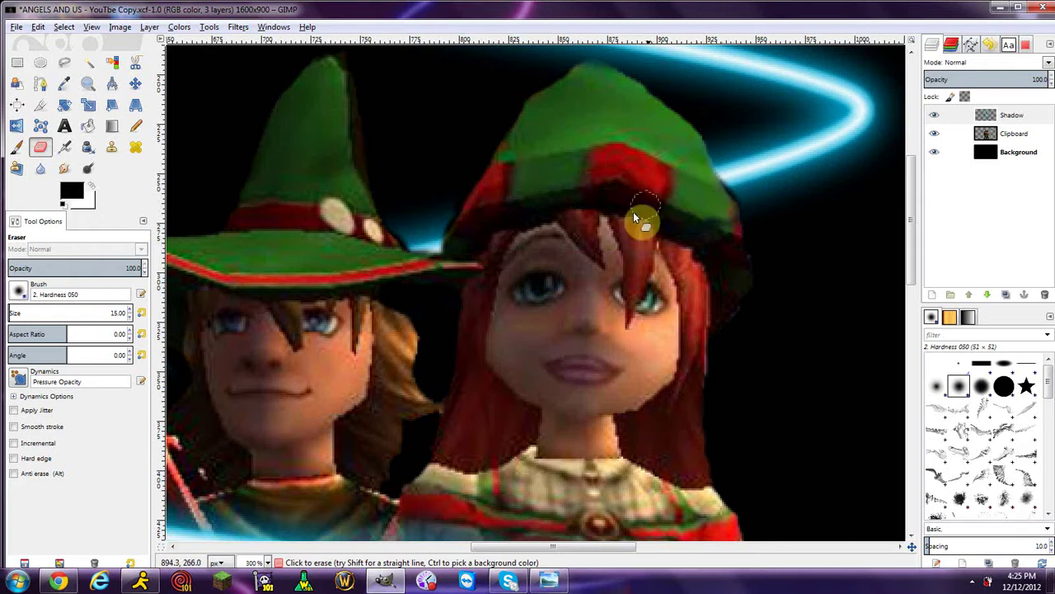
# - View the whole composition and compare it with the finished ANGELS AND US picture in Windows Photo Viewer, then return to GIMP
pyautogui.scroll(-5, 621, 228)
pyautogui.scroll(-7, 620, 229)
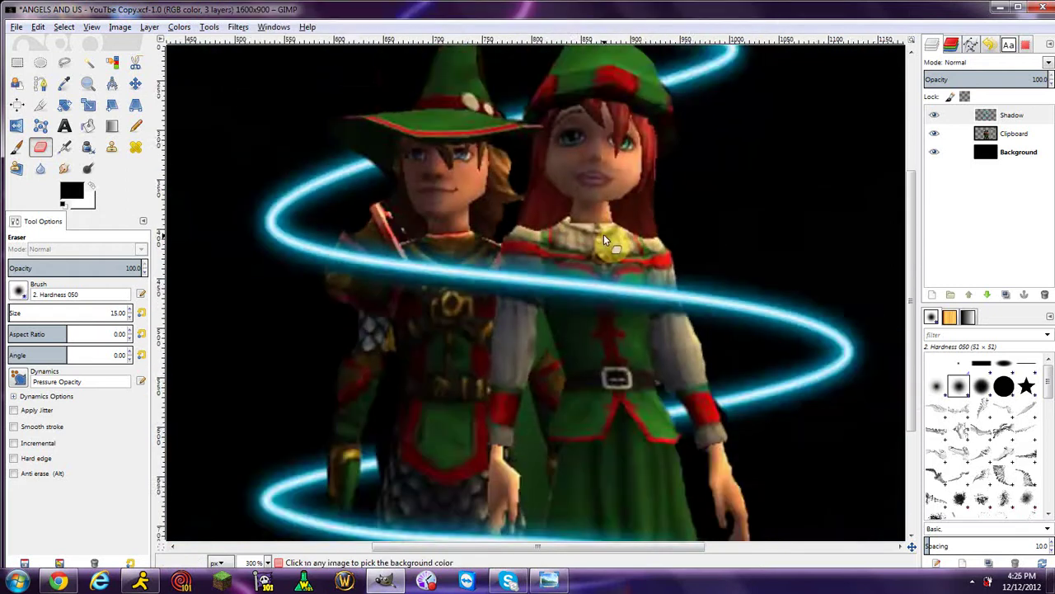
pyautogui.scroll(1, 608, 231)
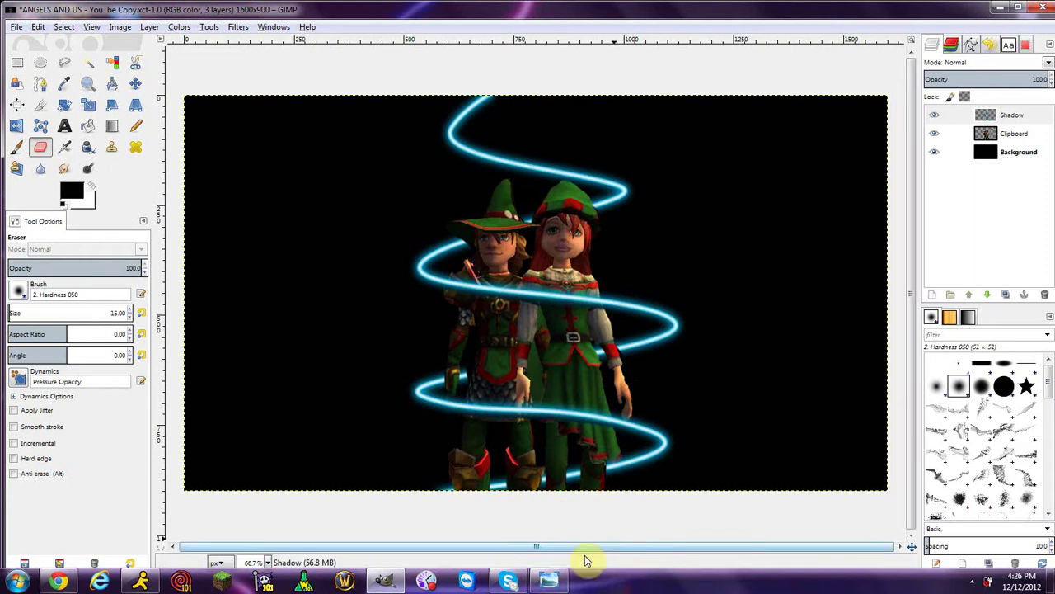
pyautogui.click(560, 582)
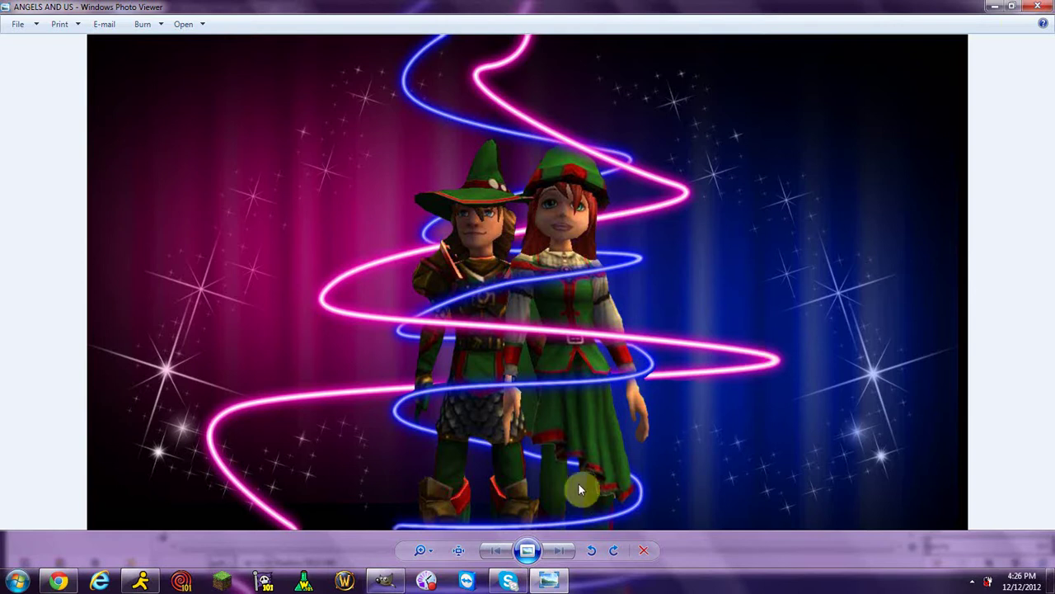
pyautogui.click(995, 8)
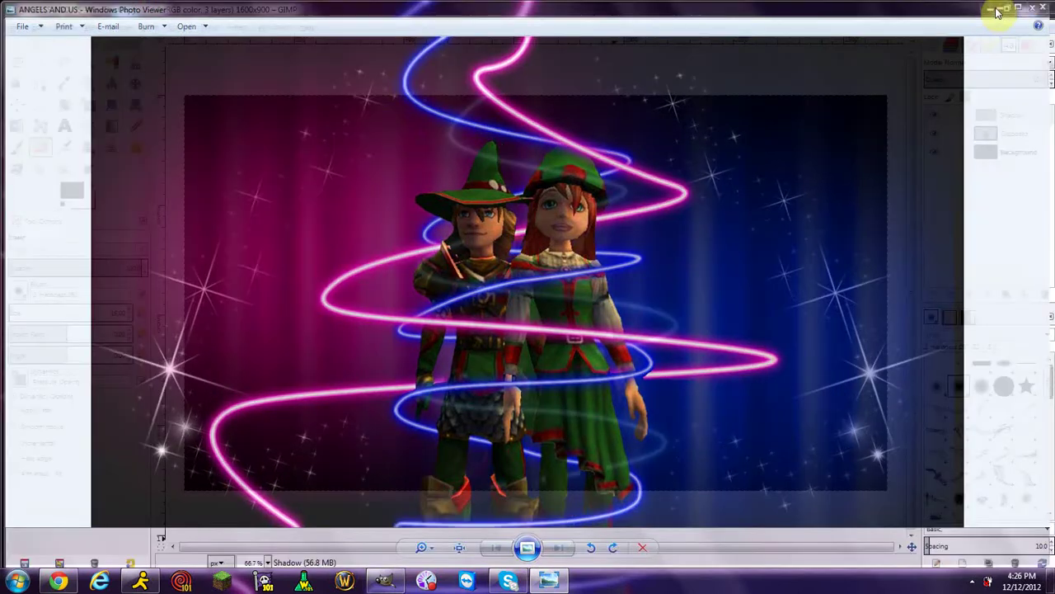
pyautogui.click(1011, 116)
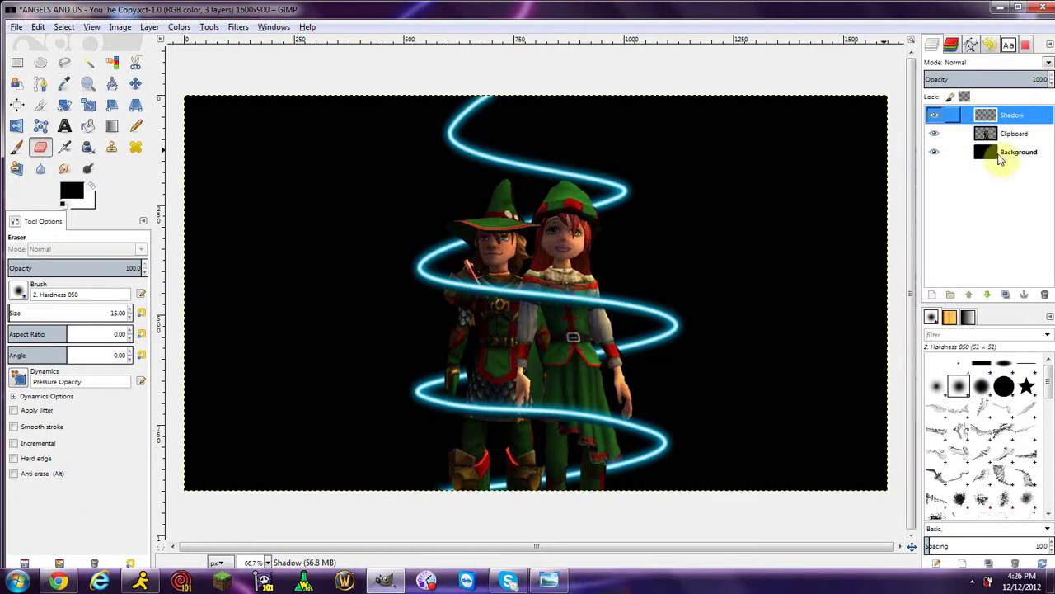
pyautogui.click(16, 28)
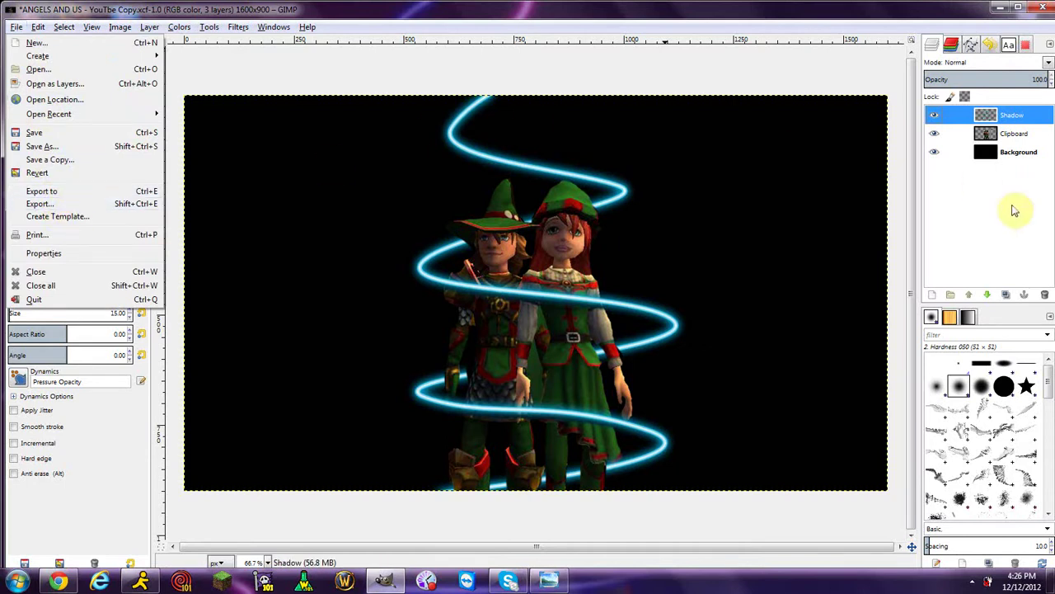
pyautogui.click(1014, 156)
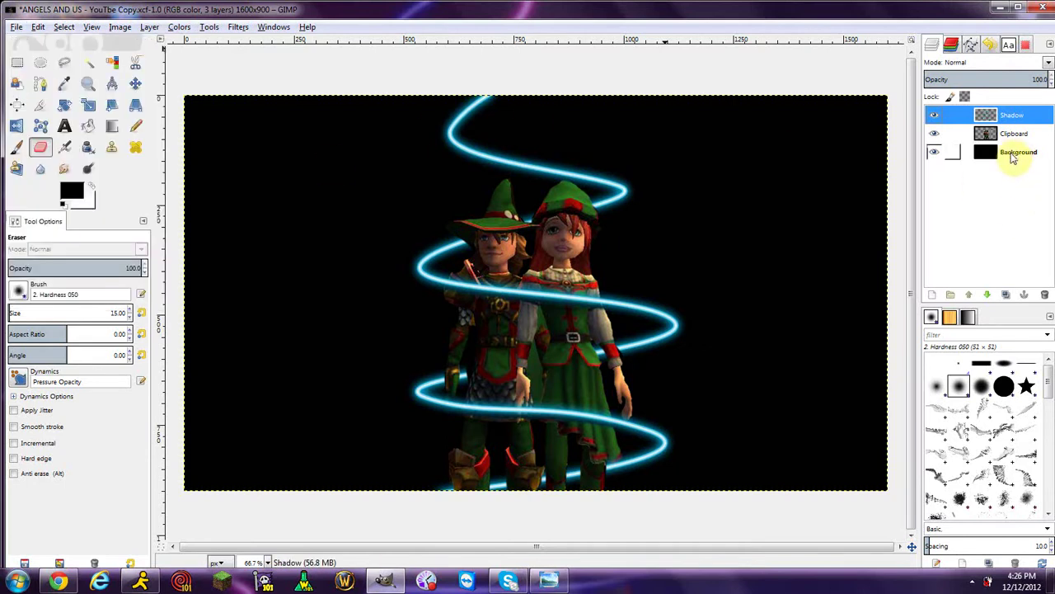